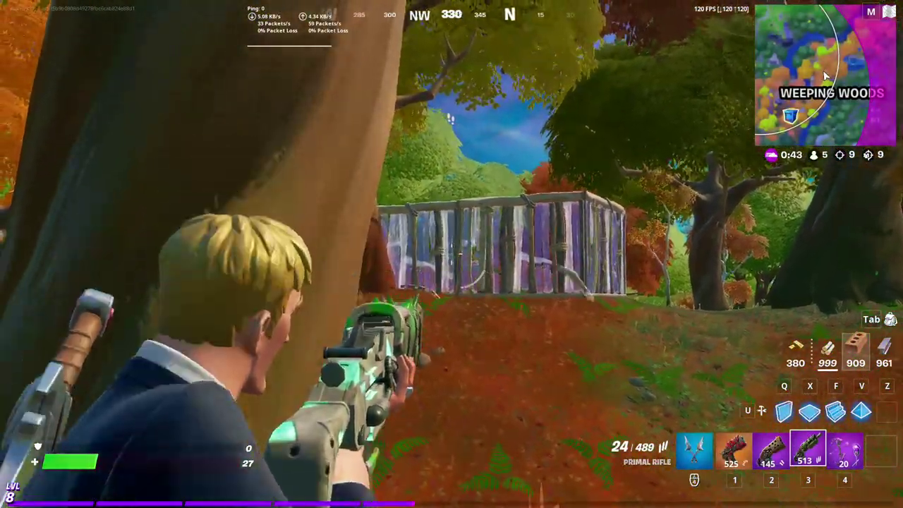
# - Fire the Primal Rifle repeatedly at the wooden build at Weeping Woods while turning
pyautogui.click(452, 254)
pyautogui.click(451, 254)
pyautogui.click(451, 253)
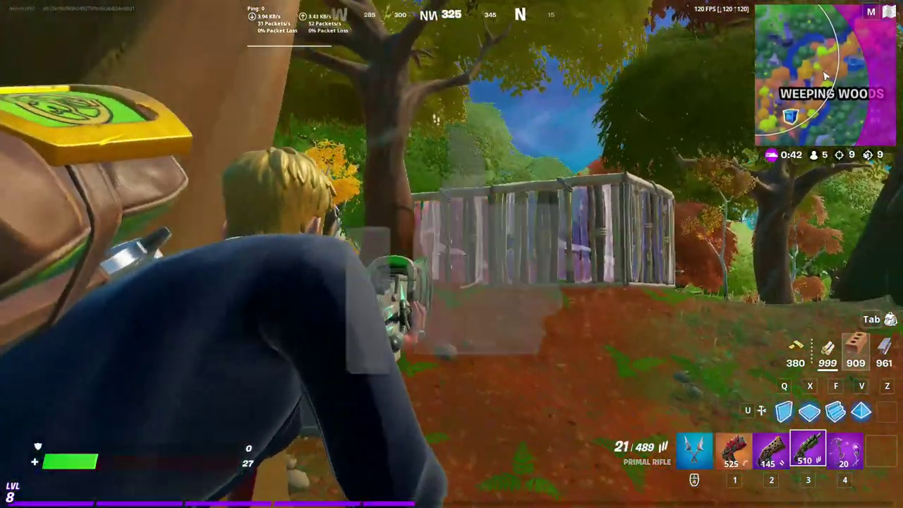
pyautogui.click(452, 254)
pyautogui.click(451, 254)
pyautogui.click(452, 254)
pyautogui.click(452, 253)
pyautogui.click(452, 254)
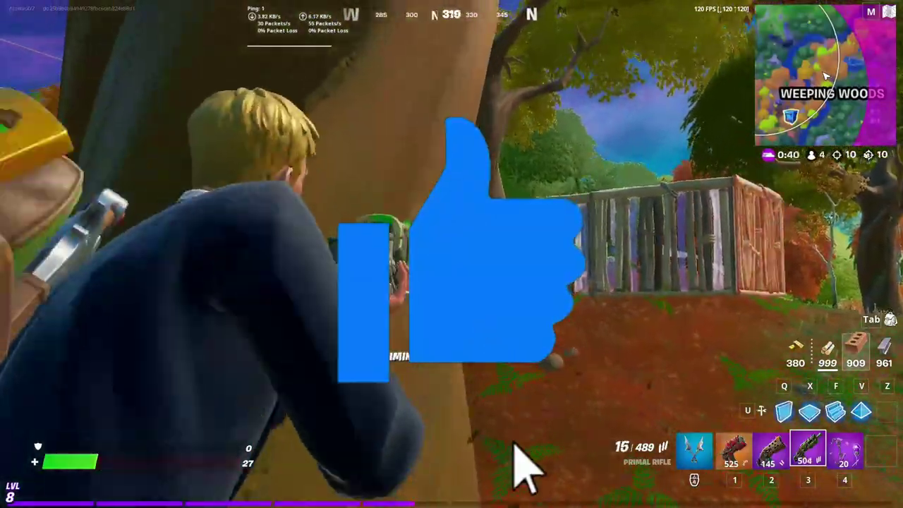
pyautogui.click(451, 254)
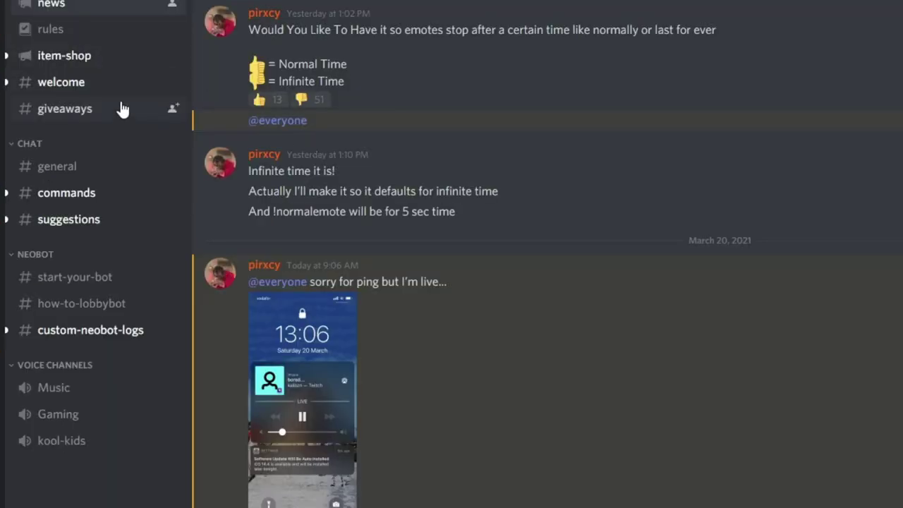
# - Send the !Startbot command in NeoBot's #start-your-bot channel
pyautogui.click(125, 283)
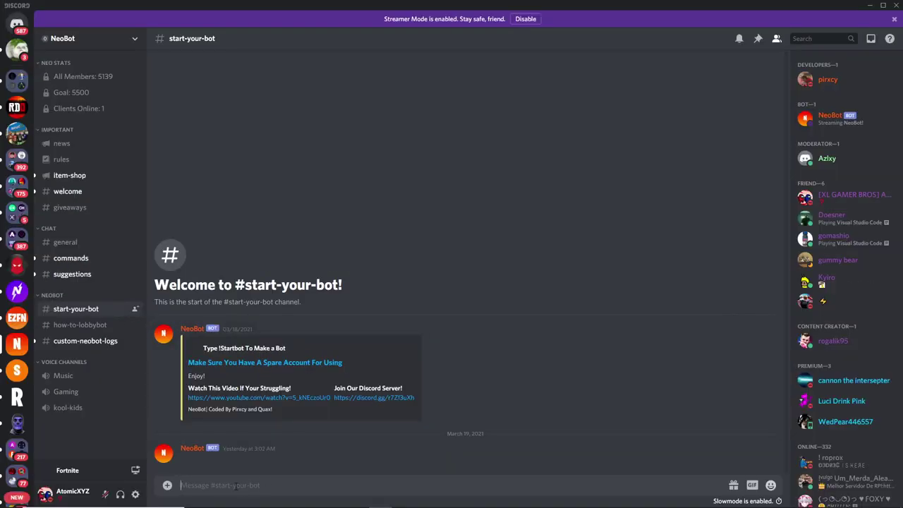
pyautogui.write('!Star')
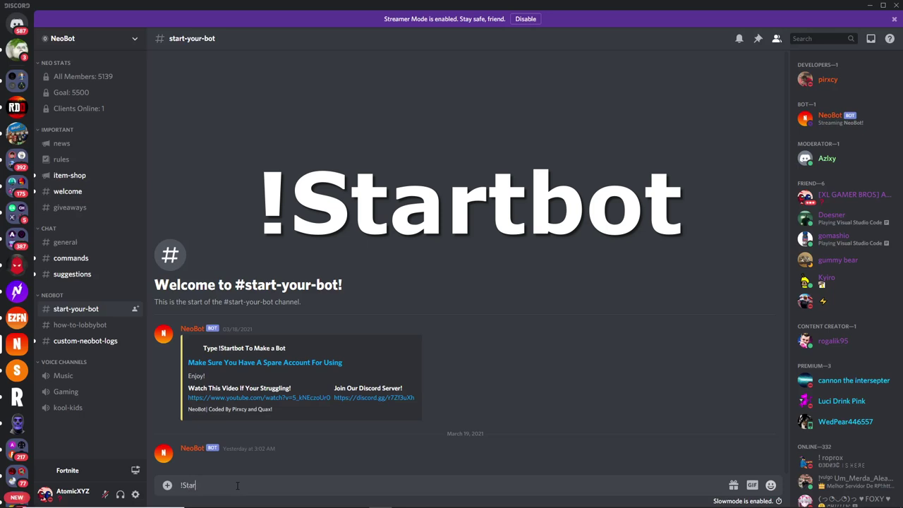
pyautogui.write('tbot')
pyautogui.press('Return')
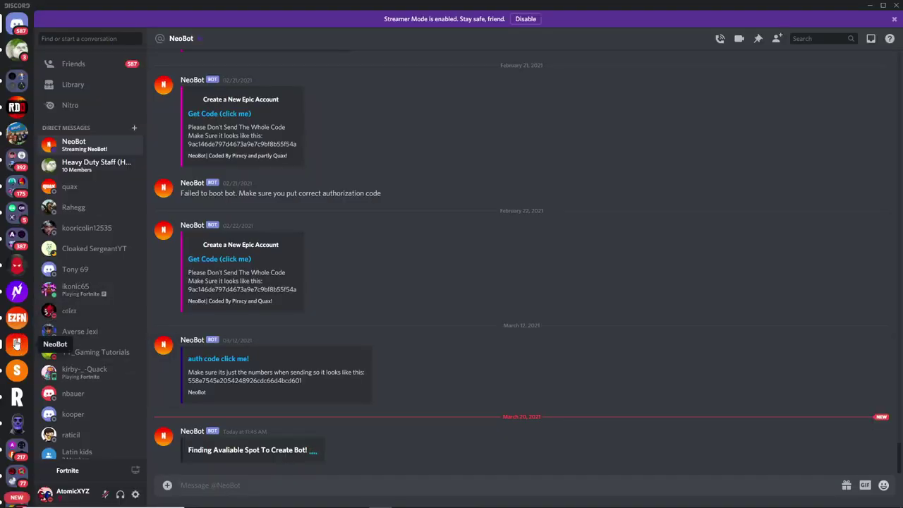
pyautogui.click(16, 344)
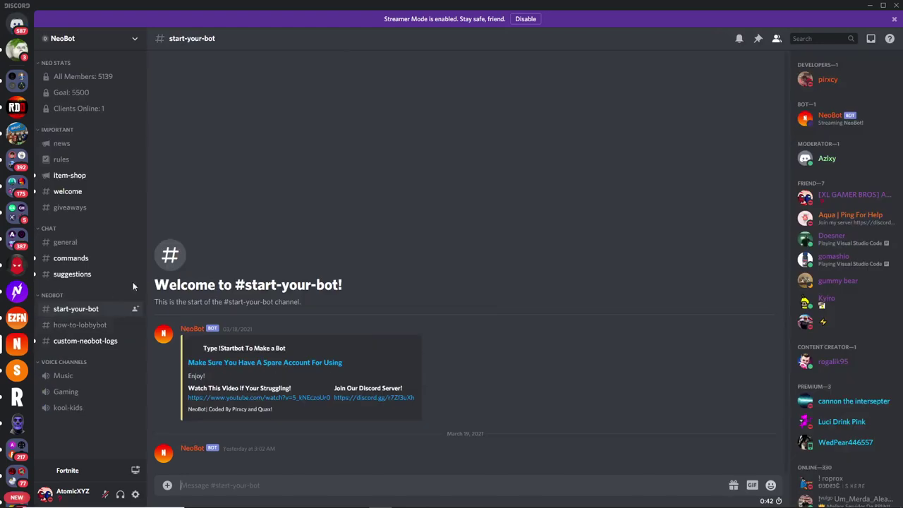
# - Scroll through the recent announcements in NeoBot's #news channel
pyautogui.click(86, 149)
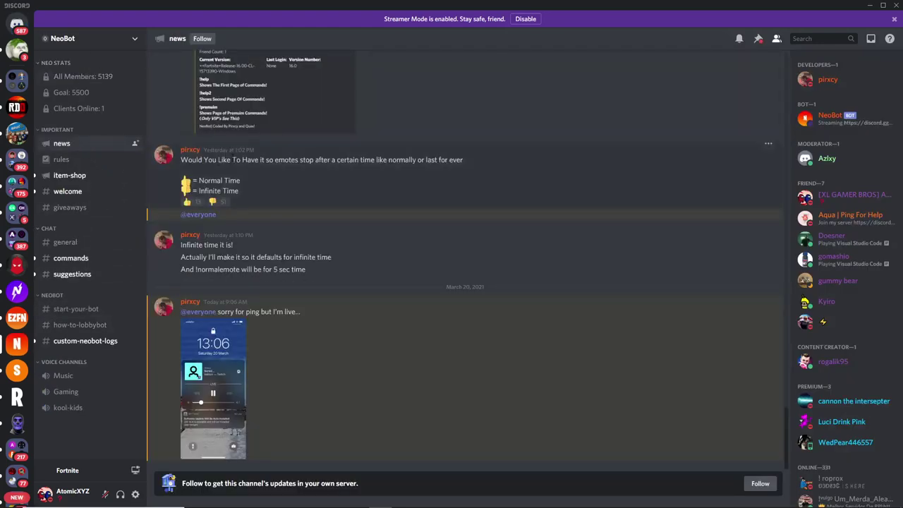
pyautogui.scroll(3, 246, 219)
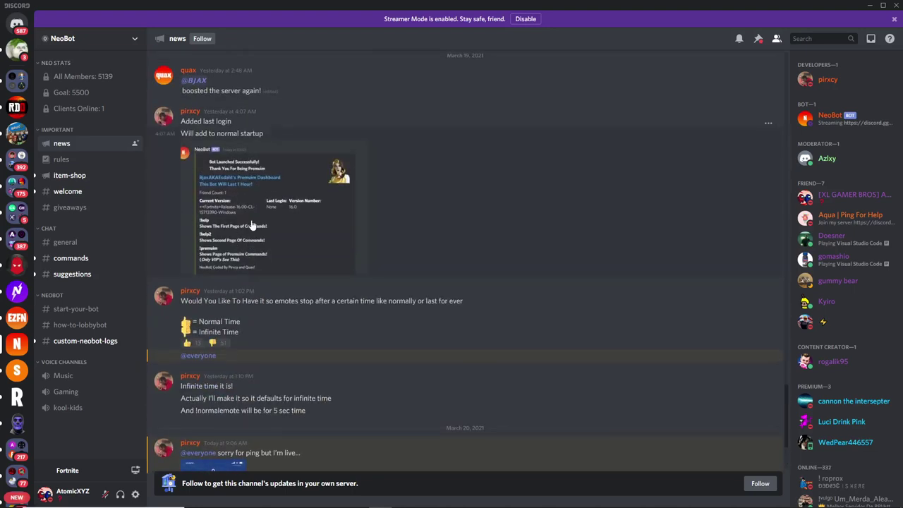
pyautogui.scroll(3, 252, 224)
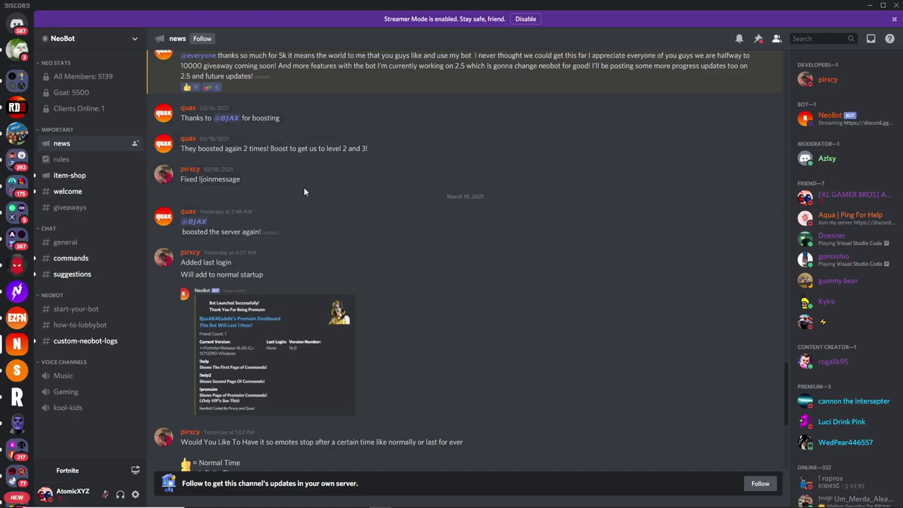
pyautogui.scroll(5, 303, 187)
pyautogui.scroll(-10, 304, 183)
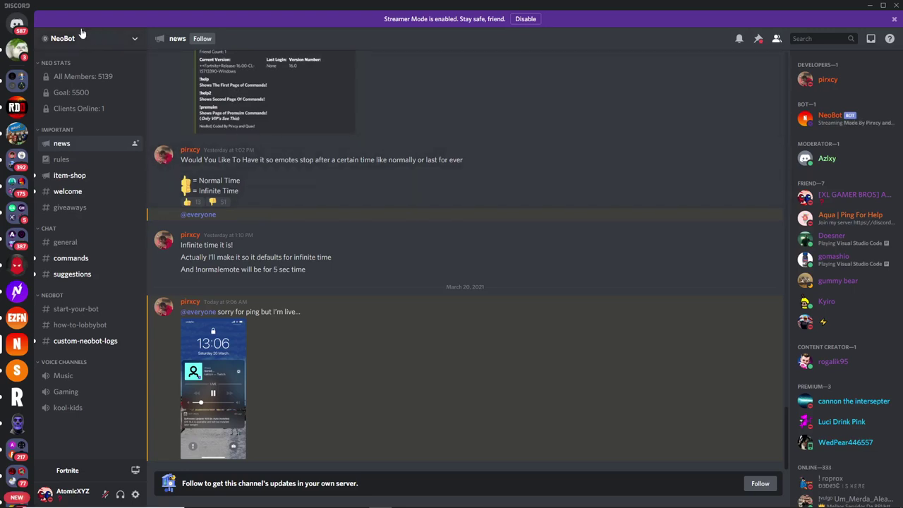
pyautogui.click(17, 23)
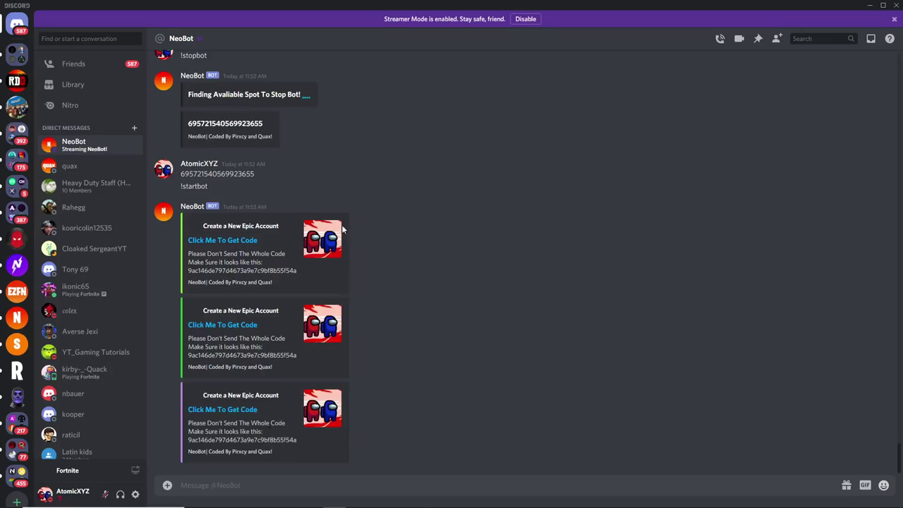
# - Start a reply in the NeoBot DM below its three Epic account code prompts
pyautogui.click(251, 484)
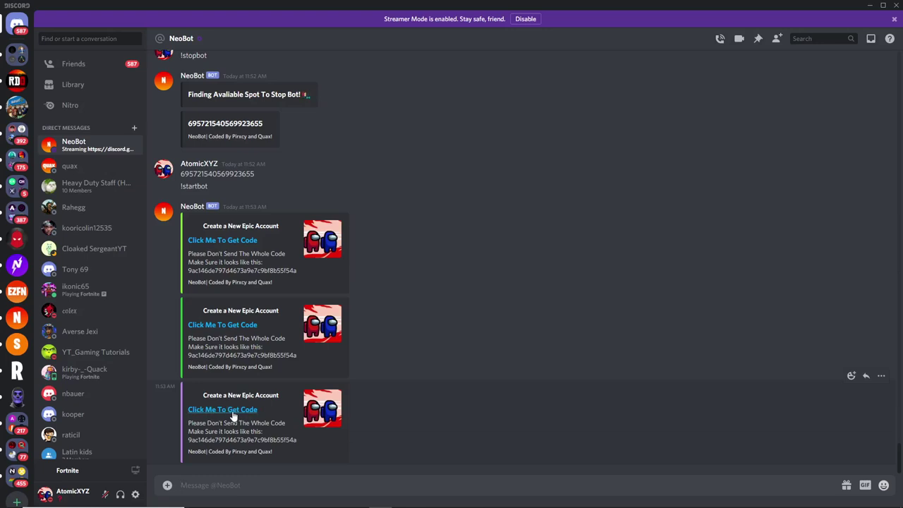
# - Follow NeoBot's 'Click Me To Get Code' link to open the Epic Games Store in the browser
pyautogui.click(233, 415)
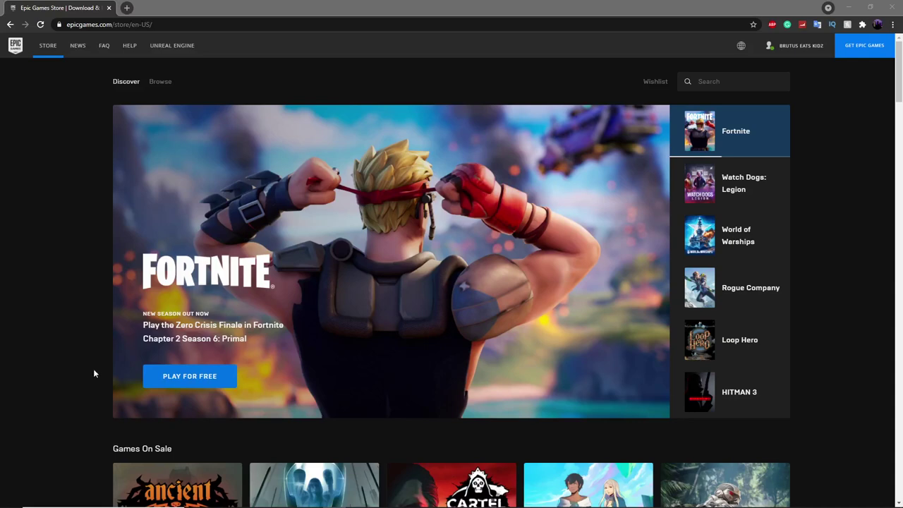
pyautogui.moveTo(796, 53)
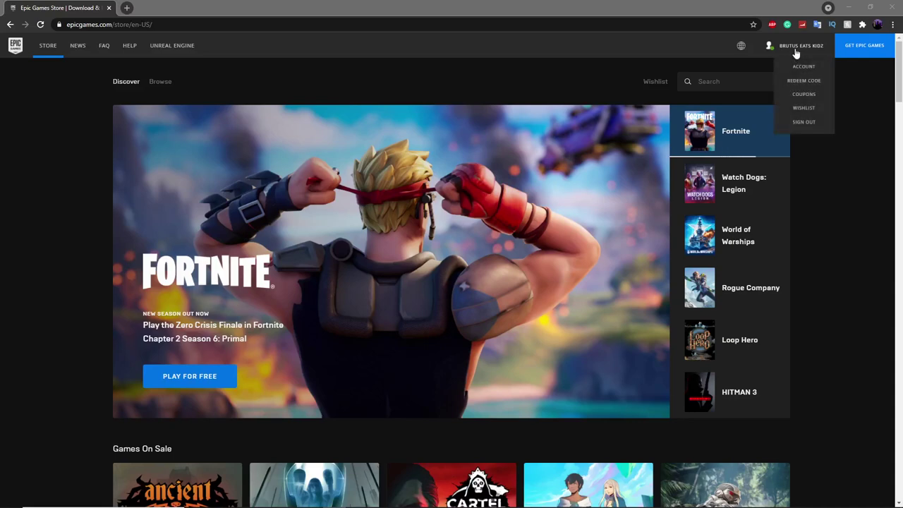
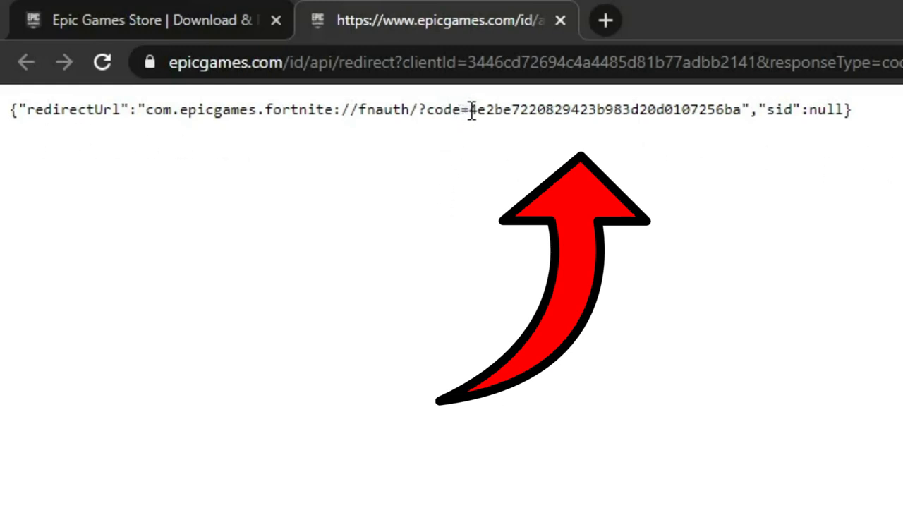
# - Copy the authorization code after 'code=' in the Epic Games redirect URL, then bring up Discord
pyautogui.moveTo(471, 111); pyautogui.dragTo(741, 120)
pyautogui.hotkey('ctrl', 'c')
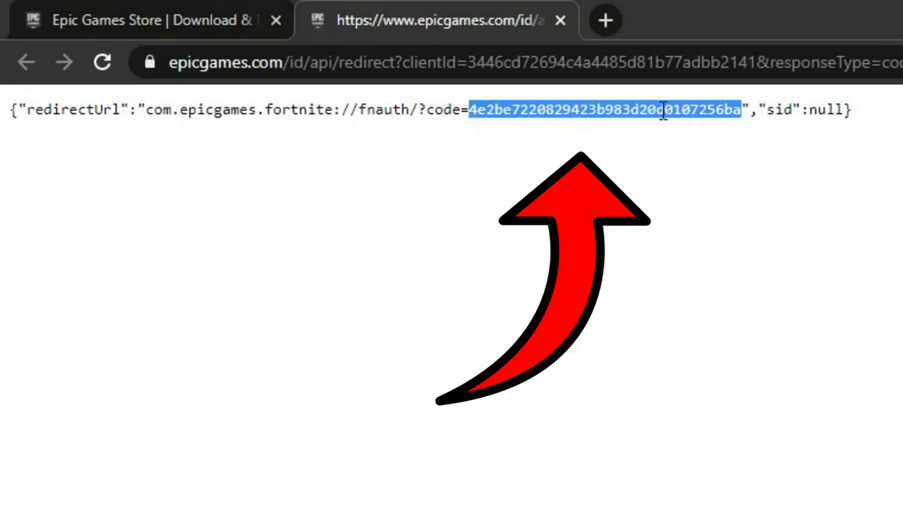
pyautogui.click(706, 149)
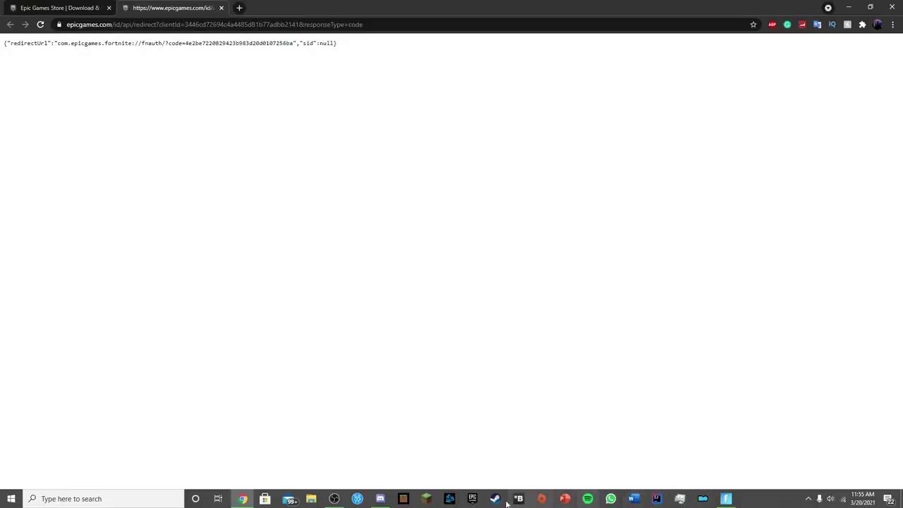
pyautogui.click(380, 499)
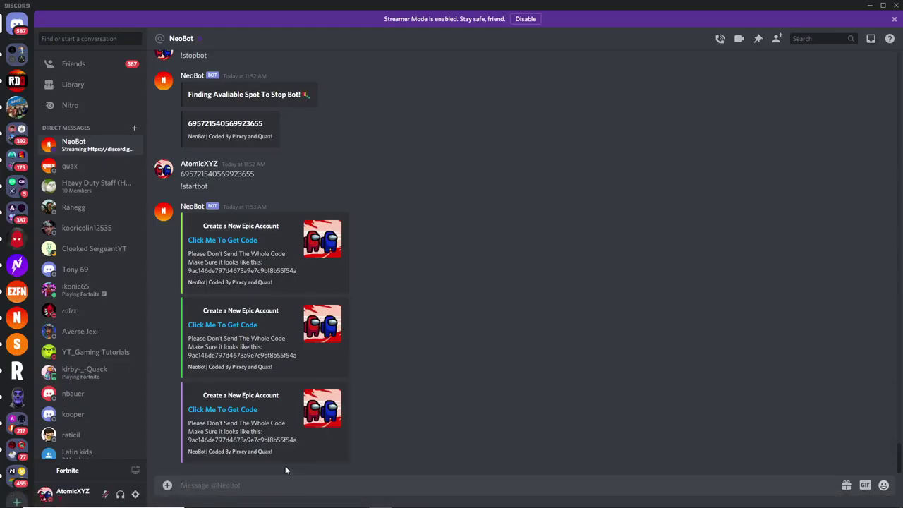
# - Send the authorization code to NeoBot, then request its command list with !help
pyautogui.hotkey('ctrl', 'v')
pyautogui.press('Return')
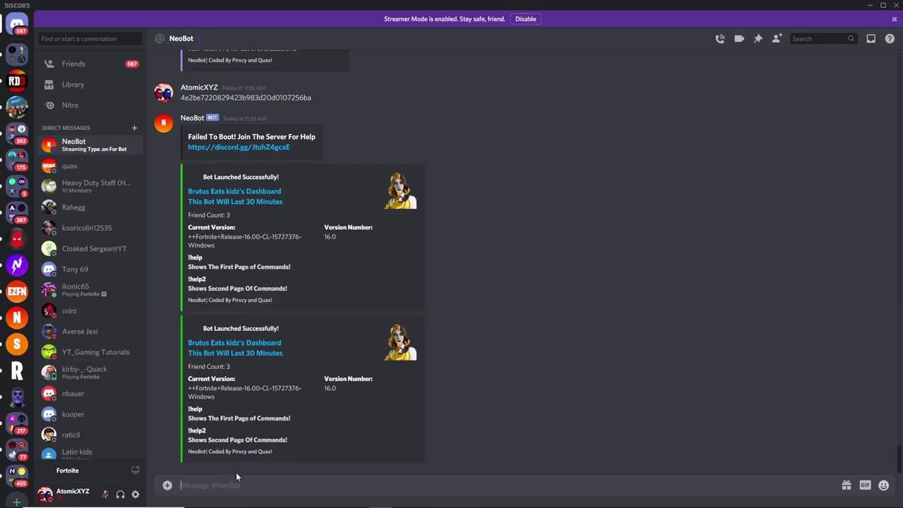
pyautogui.write('!help')
pyautogui.press('Return')
pyautogui.write('!')
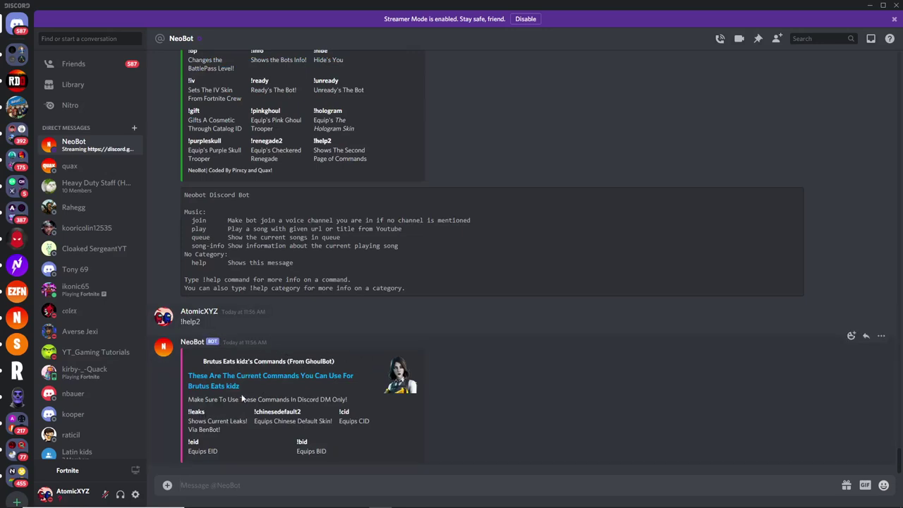
# - Scroll through NeoBot's !help and !help2 command list replies
pyautogui.scroll(5, 362, 410)
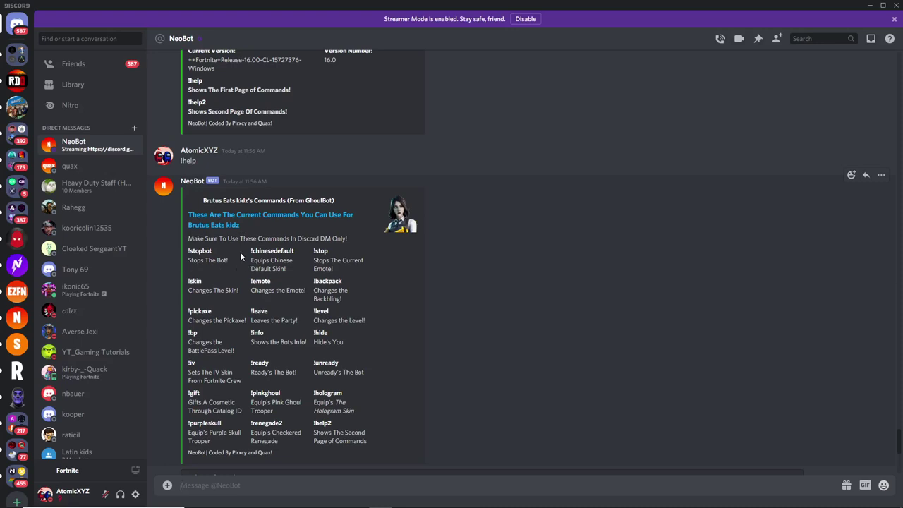
pyautogui.scroll(-4, 306, 344)
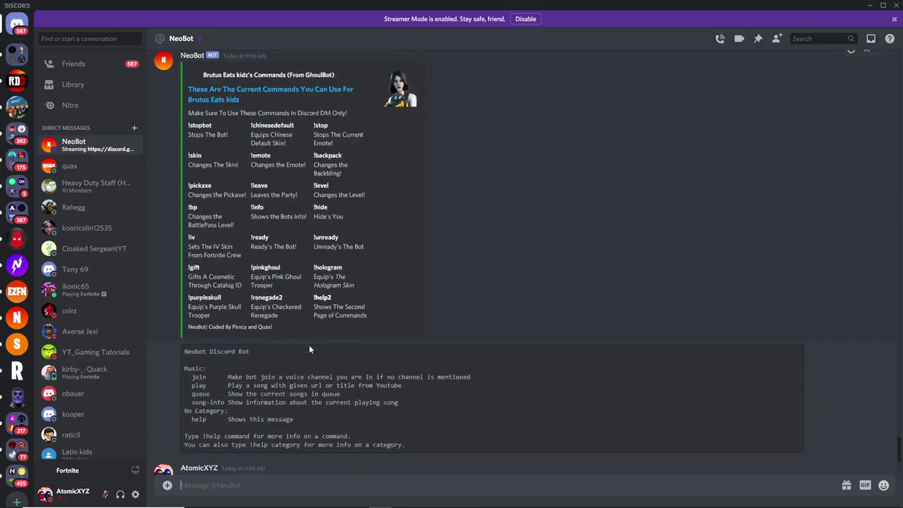
pyautogui.scroll(-1, 298, 339)
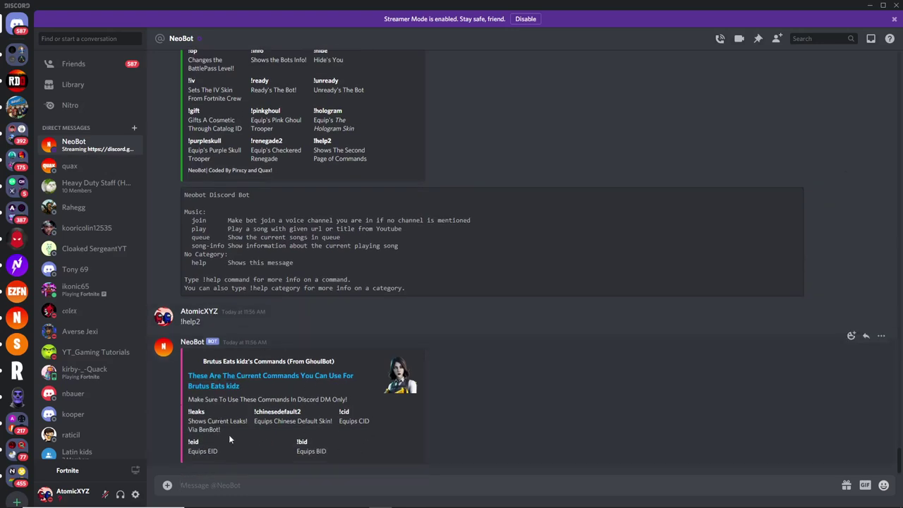
pyautogui.scroll(4, 386, 421)
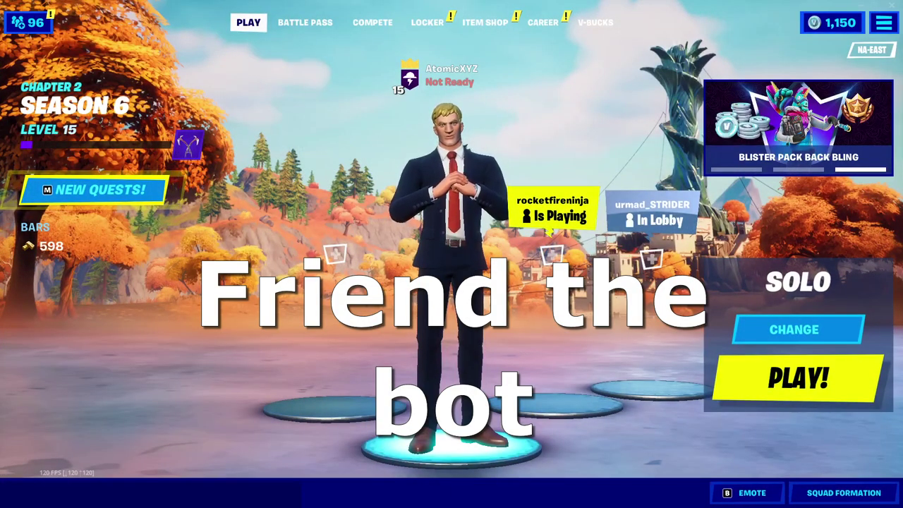
# - Invite the bot friend to the party from the Fortnite Social panel
pyautogui.press('Escape')
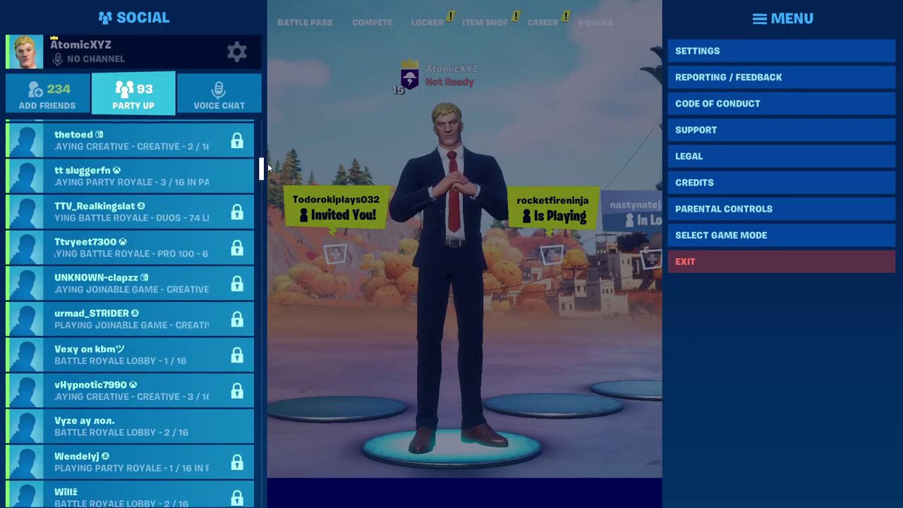
pyautogui.moveTo(268, 160); pyautogui.dragTo(266, 134)
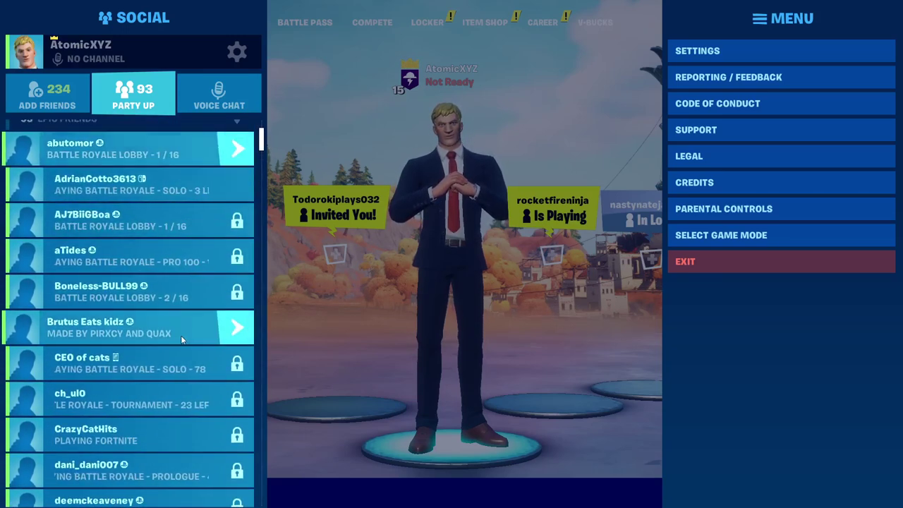
pyautogui.click(236, 324)
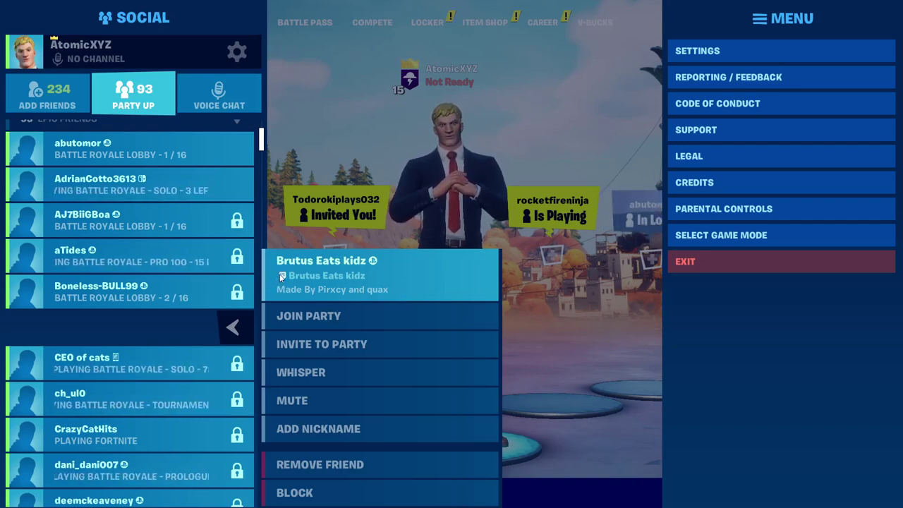
pyautogui.click(299, 349)
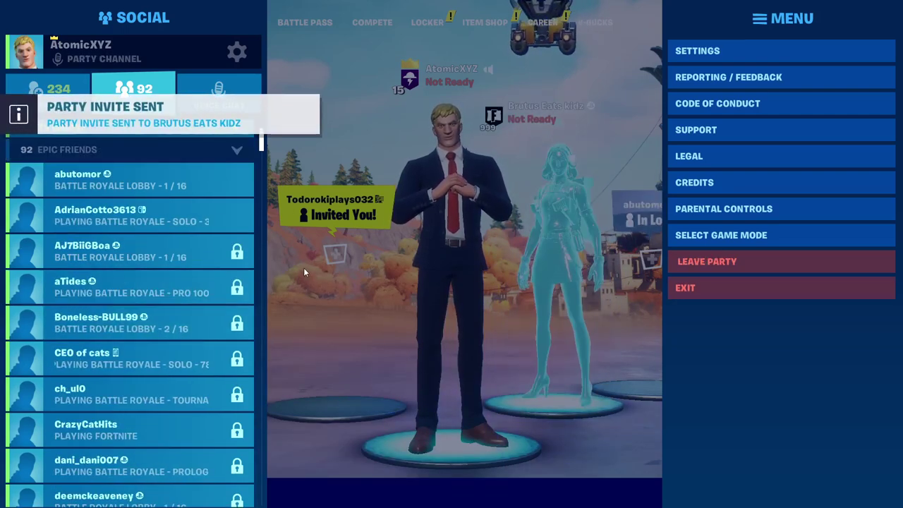
pyautogui.click(238, 51)
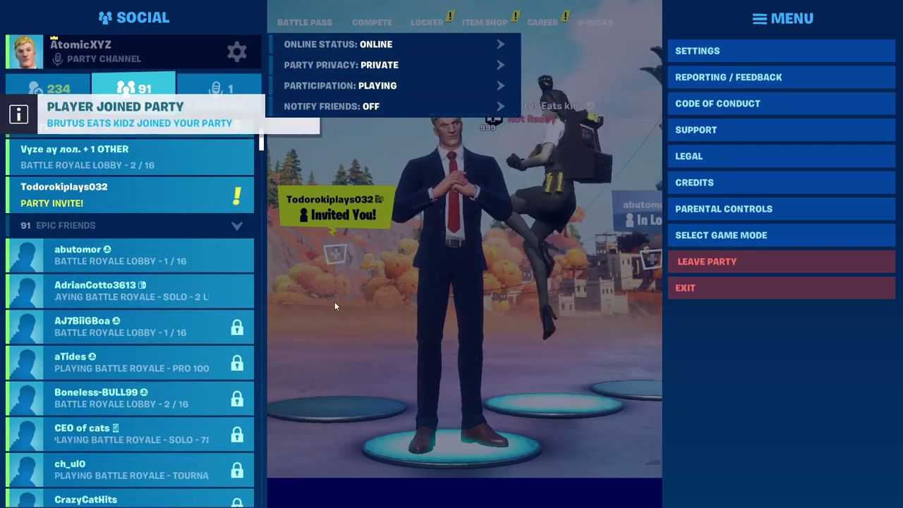
pyautogui.press('Escape')
pyautogui.press('Escape')
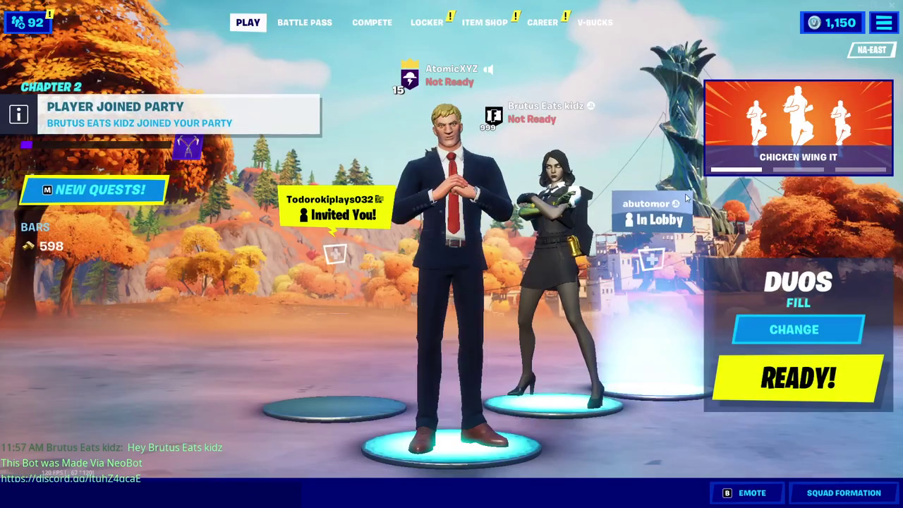
# - Check the bot's party member panel, then return to Discord
pyautogui.click(553, 306)
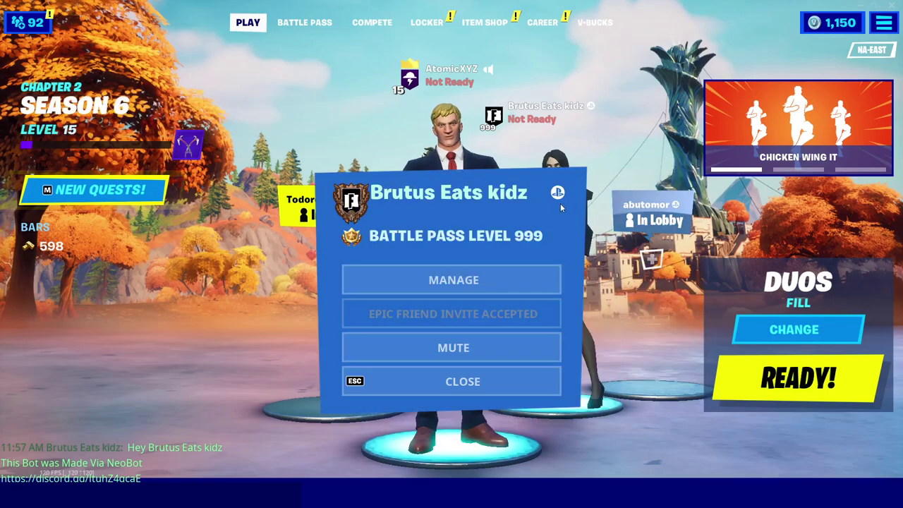
pyautogui.click(439, 277)
pyautogui.click(600, 335)
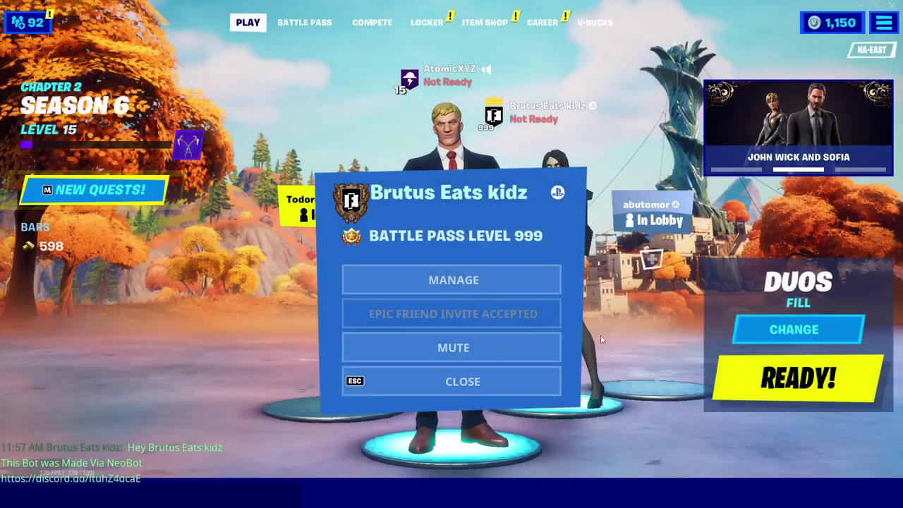
pyautogui.click(513, 379)
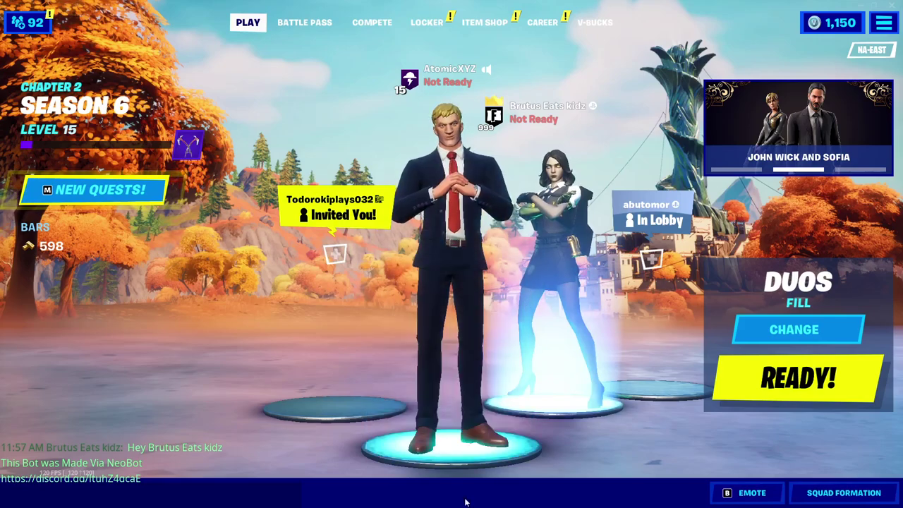
pyautogui.hotkey('alt', 'Tab')
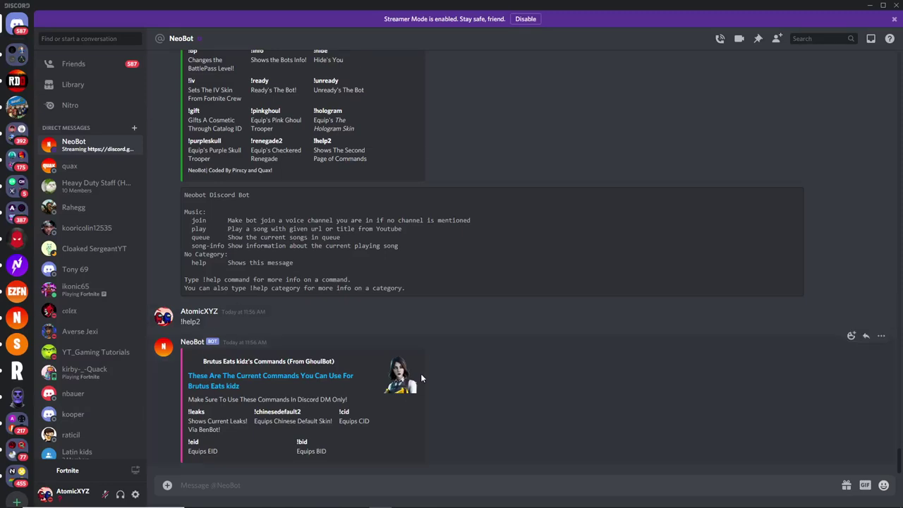
# - Send NeoBot the !hide command, then bring the Fortnite lobby forward
pyautogui.scroll(3, 413, 358)
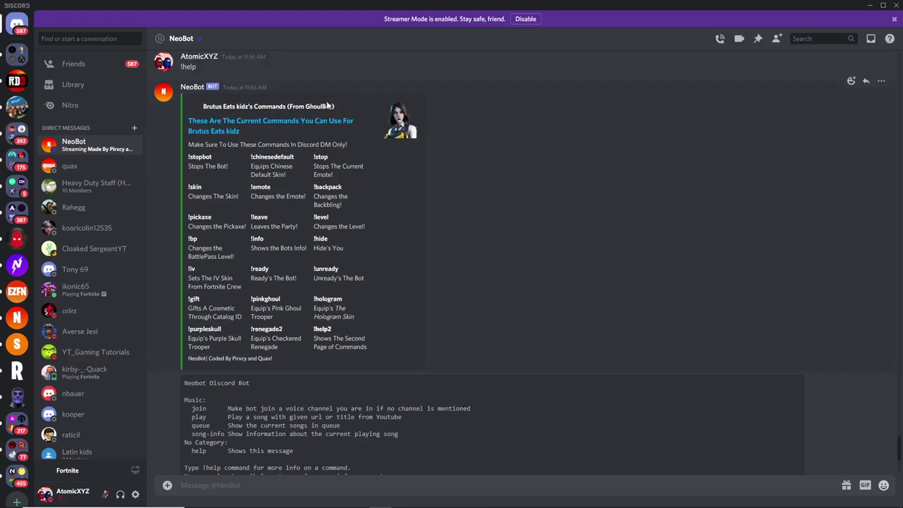
pyautogui.scroll(-3, 303, 296)
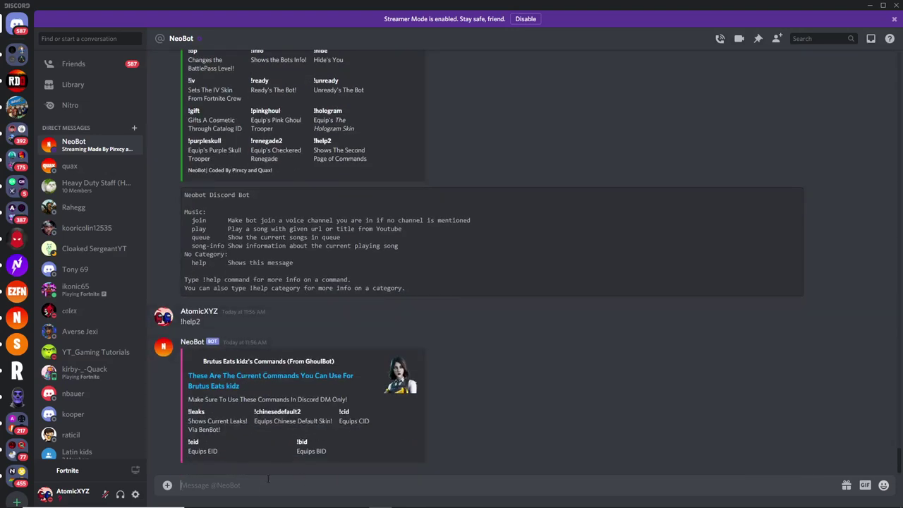
pyautogui.scroll(2, 280, 388)
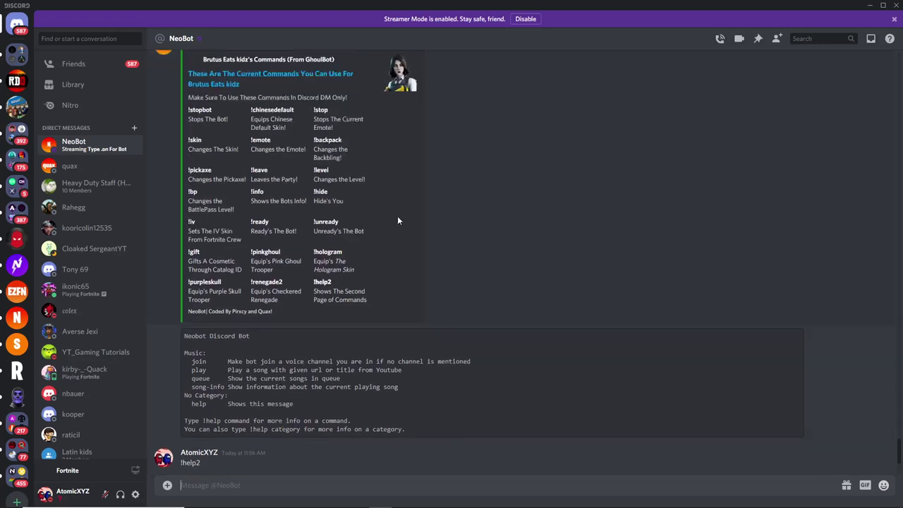
pyautogui.scroll(-2, 331, 287)
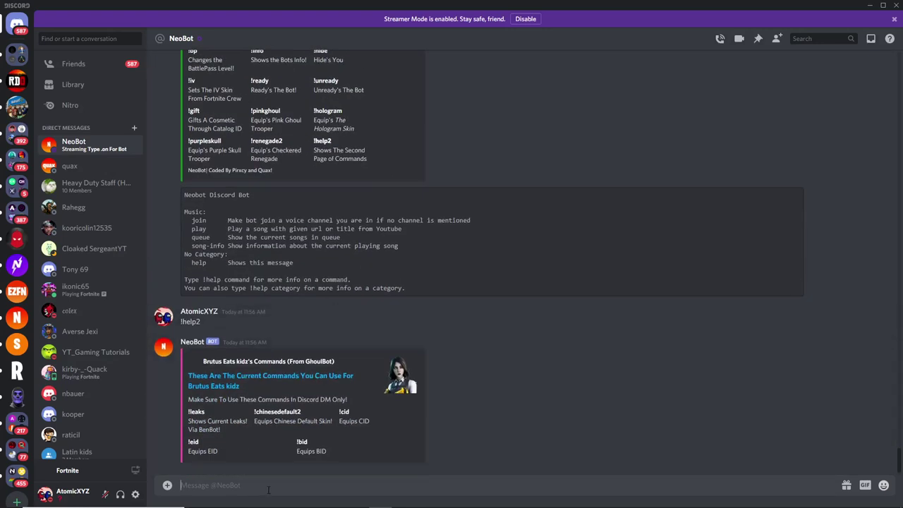
pyautogui.write('hide')
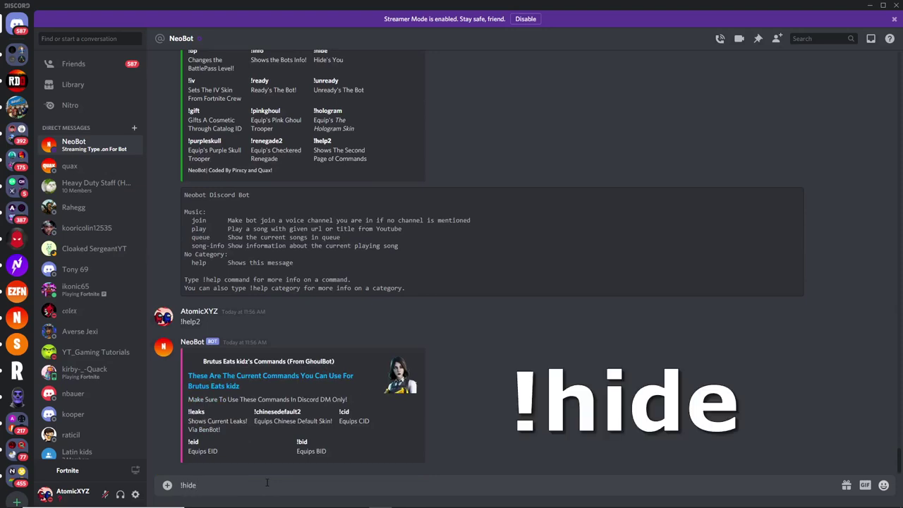
pyautogui.press('Return')
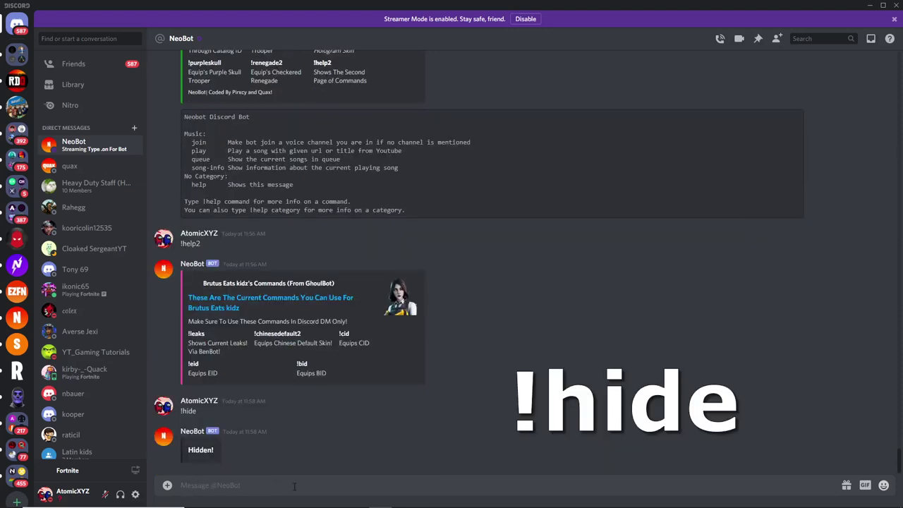
pyautogui.click(726, 498)
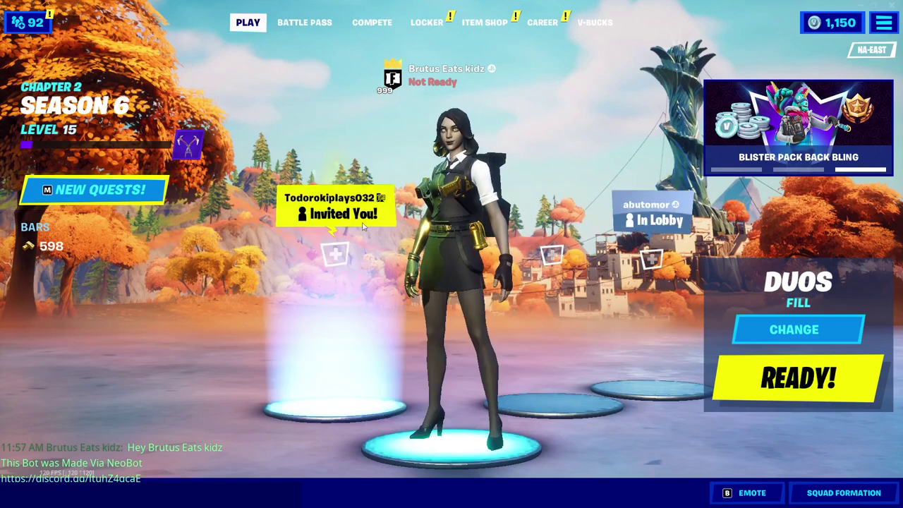
# - Read NeoBot's greeting in the Fortnite party chat, then switch back to the NeoBot DM
pyautogui.press('Return')
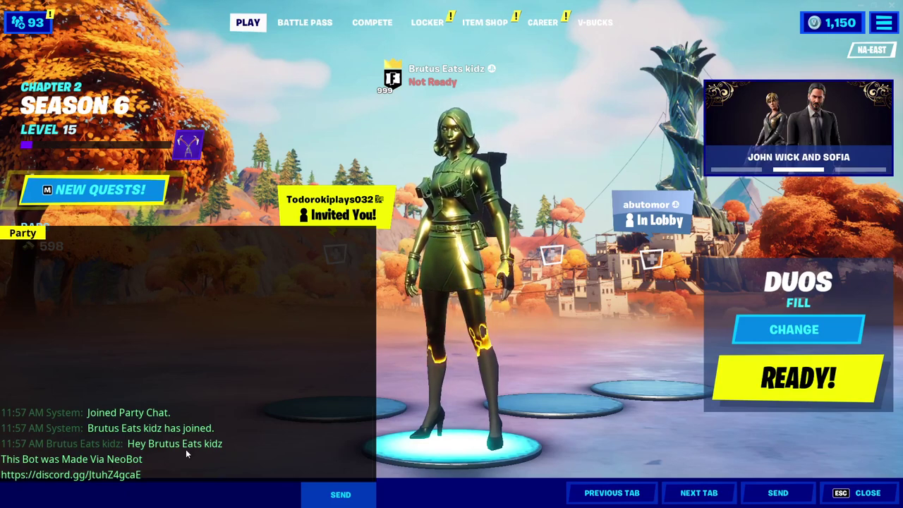
pyautogui.press('Escape')
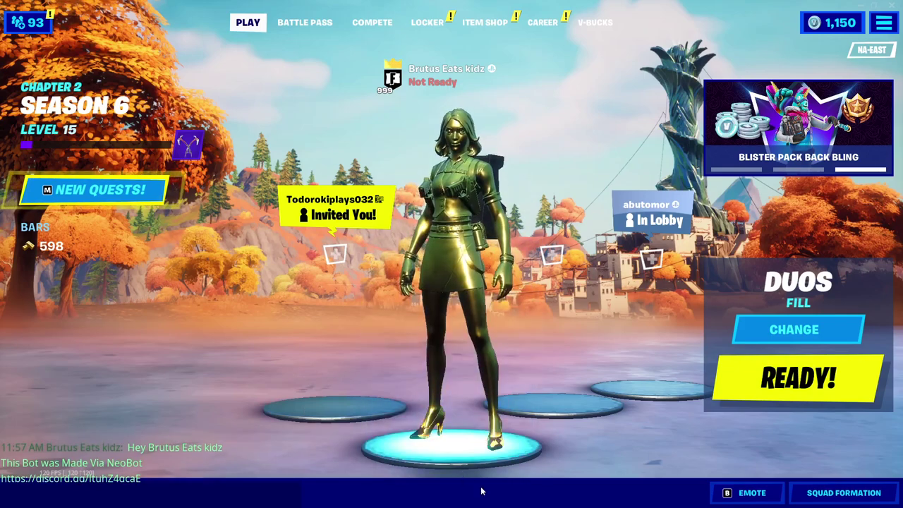
pyautogui.press('super')
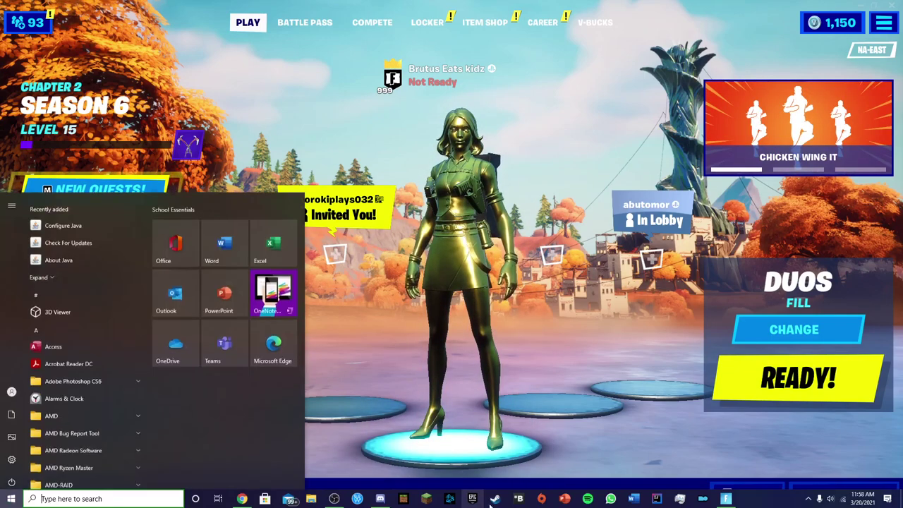
pyautogui.click(380, 499)
pyautogui.scroll(10, 372, 351)
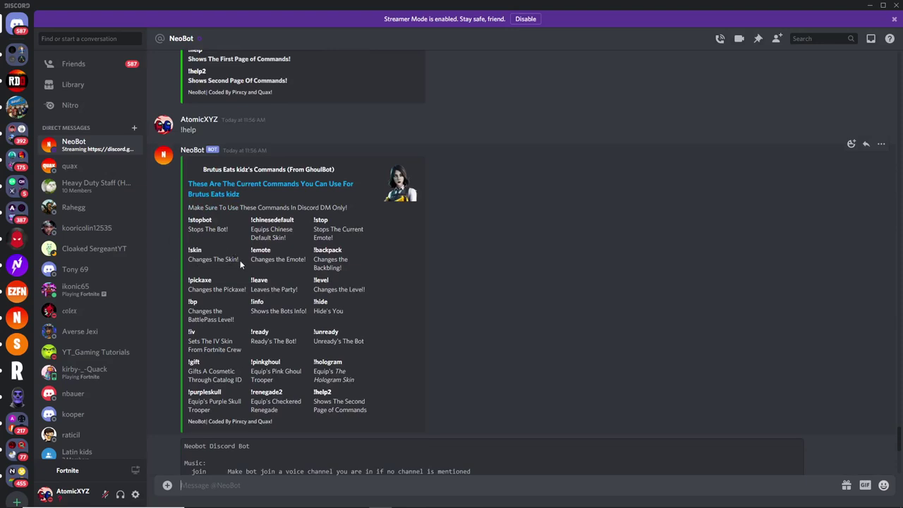
# - Send '!skin skull trooper' to NeoBot in the DM
pyautogui.scroll(-10, 275, 348)
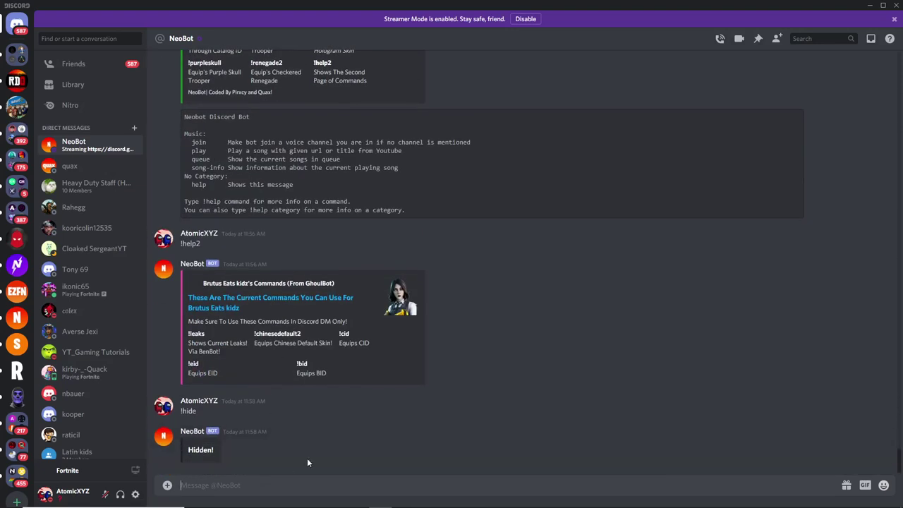
pyautogui.write('!skin ')
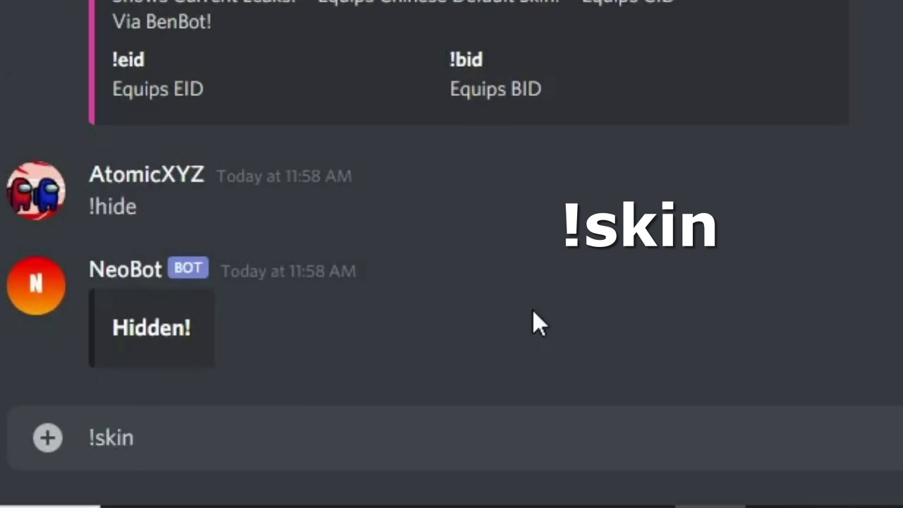
pyautogui.write('skull trooper')
pyautogui.press('Return')
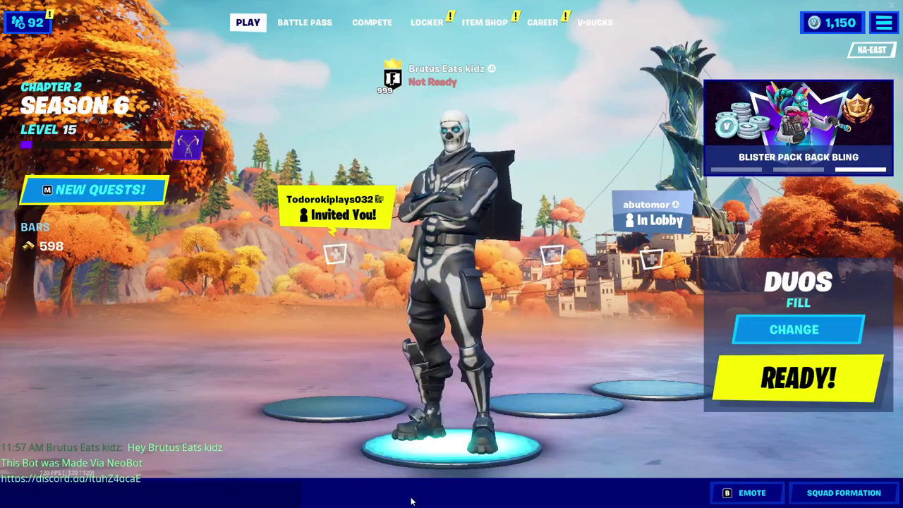
# - Confirm the Skull Trooper skin in Fortnite, then type '!emote floss' in the NeoBot DM
pyautogui.press('super')
pyautogui.click(381, 499)
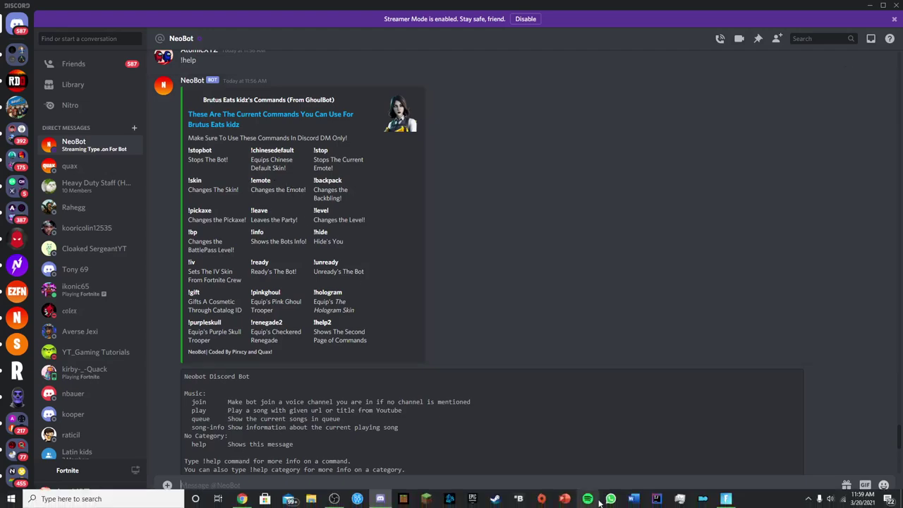
pyautogui.click(694, 498)
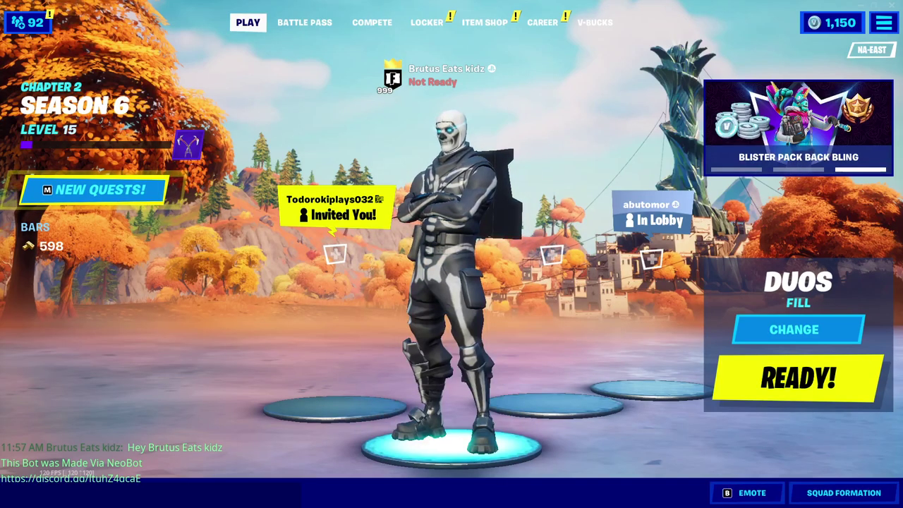
pyautogui.press('super')
pyautogui.click(381, 499)
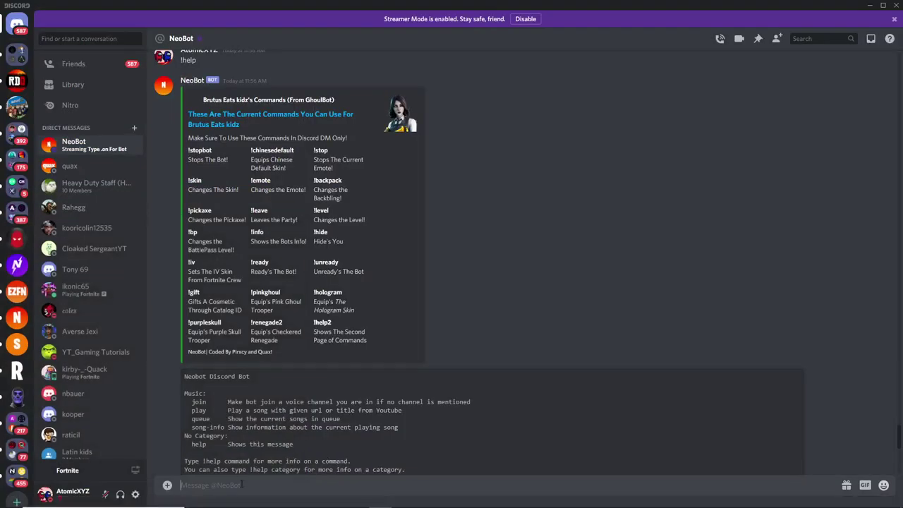
pyautogui.write('!emote ')
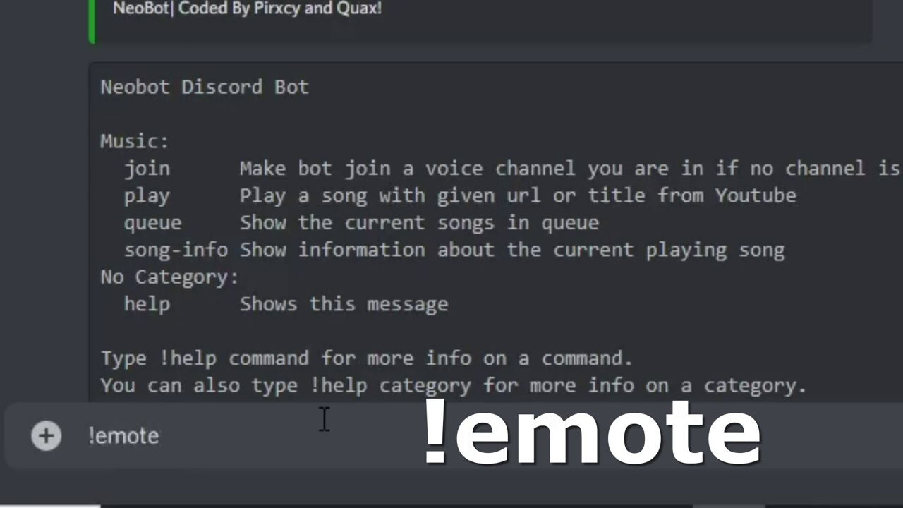
pyautogui.write('floss')
# - Send '!emote floss' and watch the bot do the Floss in the Fortnite lobby
pyautogui.press('Return')
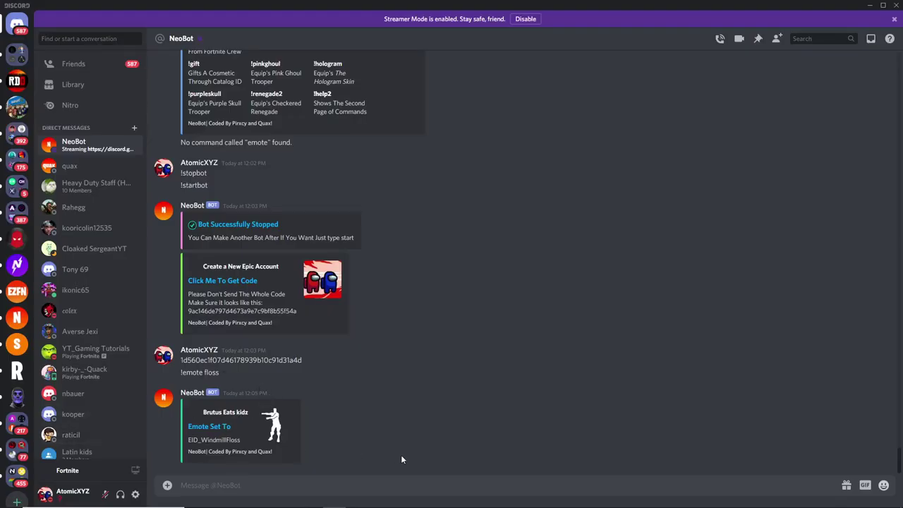
pyautogui.moveTo(733, 499)
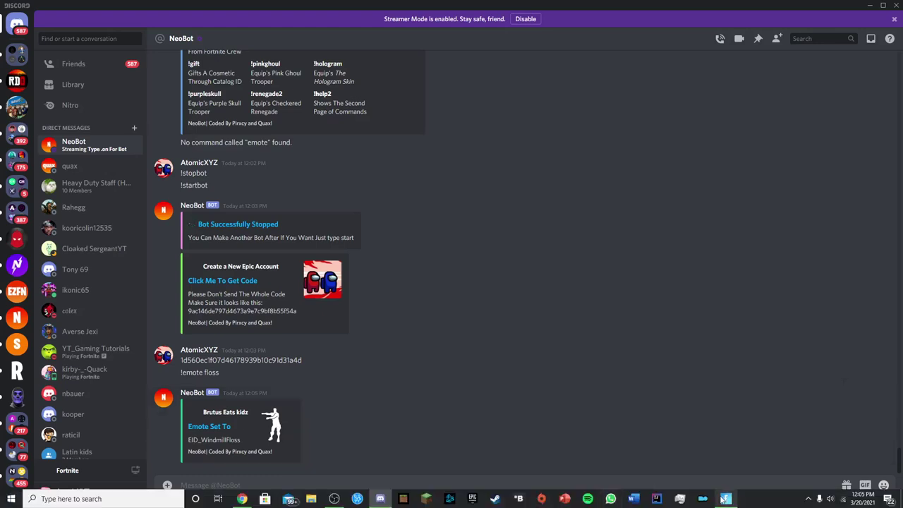
pyautogui.click(726, 499)
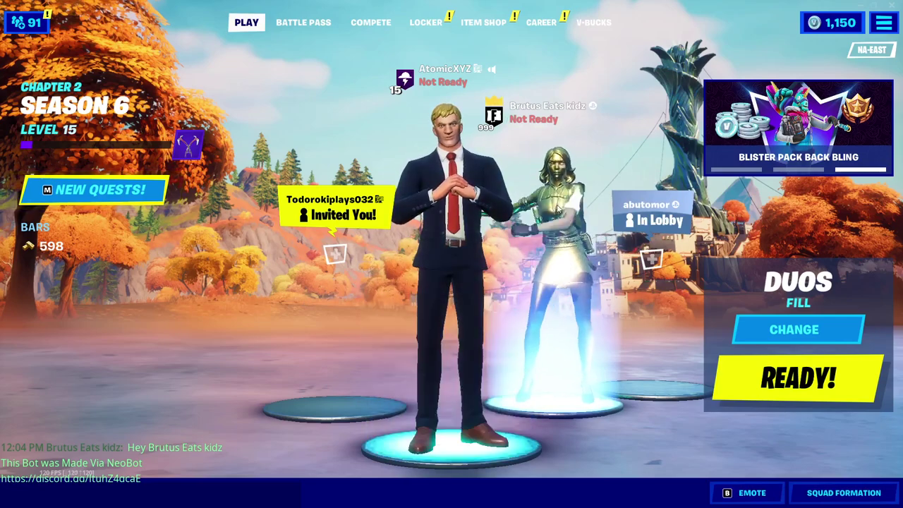
pyautogui.hotkey('alt', 'Tab')
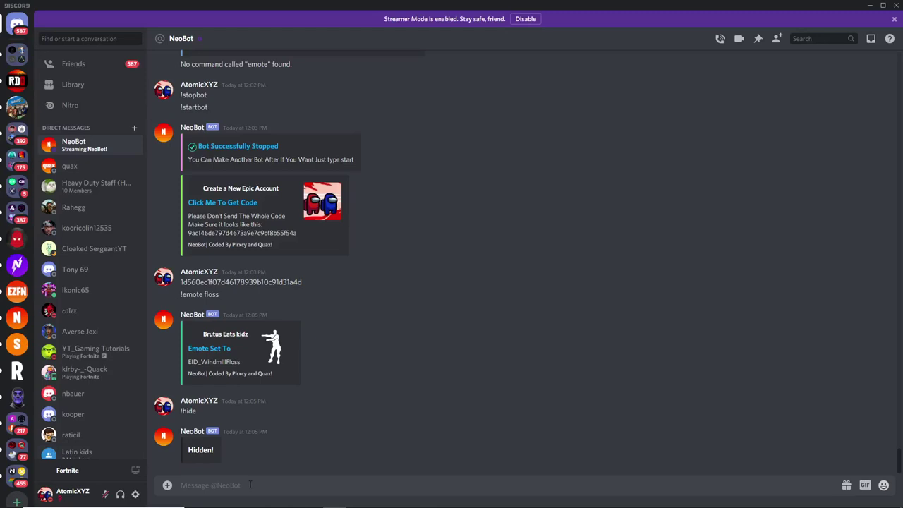
# - Send '!backpack cobra' to NeoBot
pyautogui.write('!')
pyautogui.write('backpack cobra')
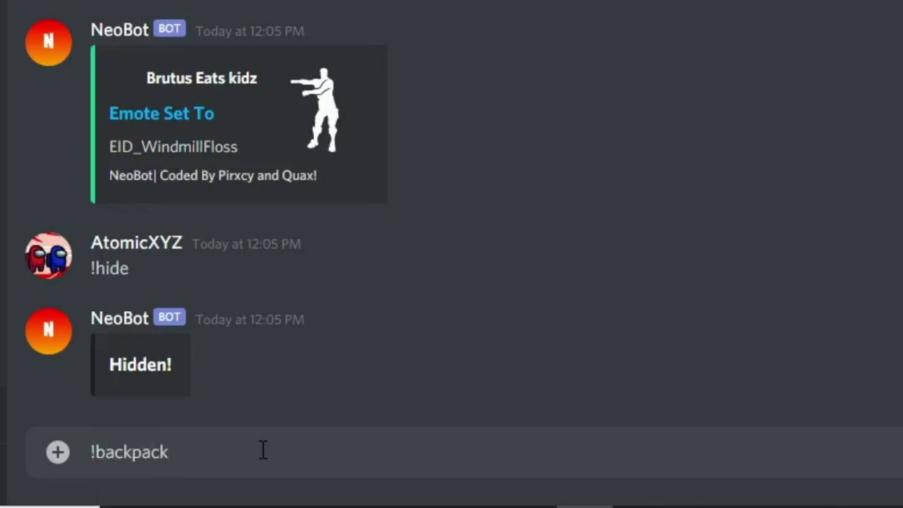
pyautogui.press('Return')
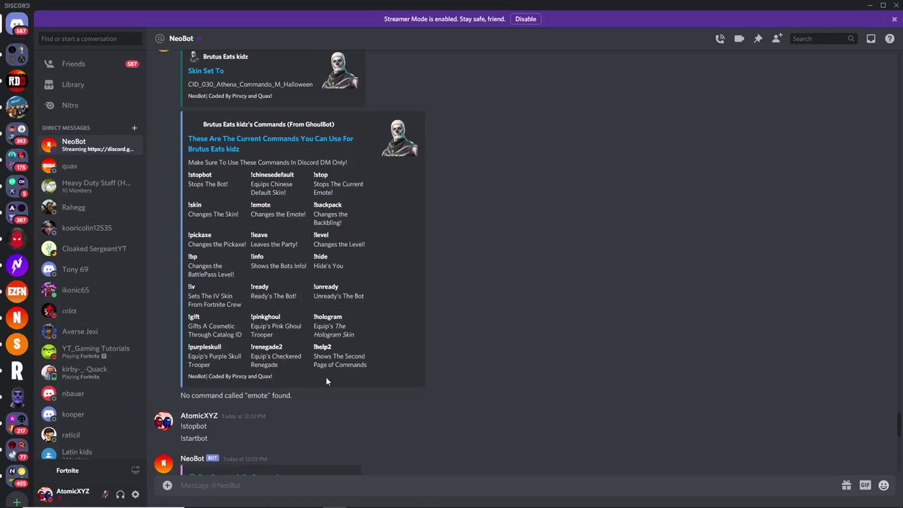
# - Send '!level 100' to NeoBot and check the bot's level in the Fortnite lobby
pyautogui.scroll(-15, 326, 388)
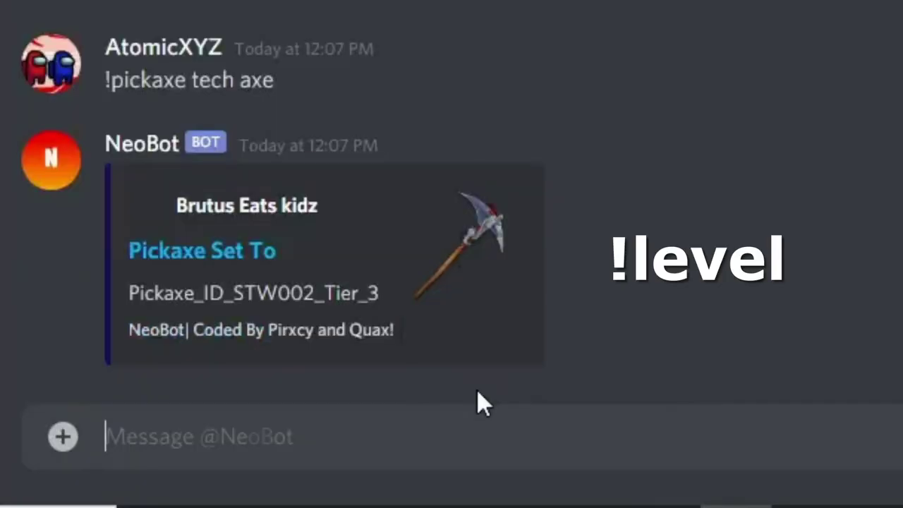
pyautogui.write('!level ')
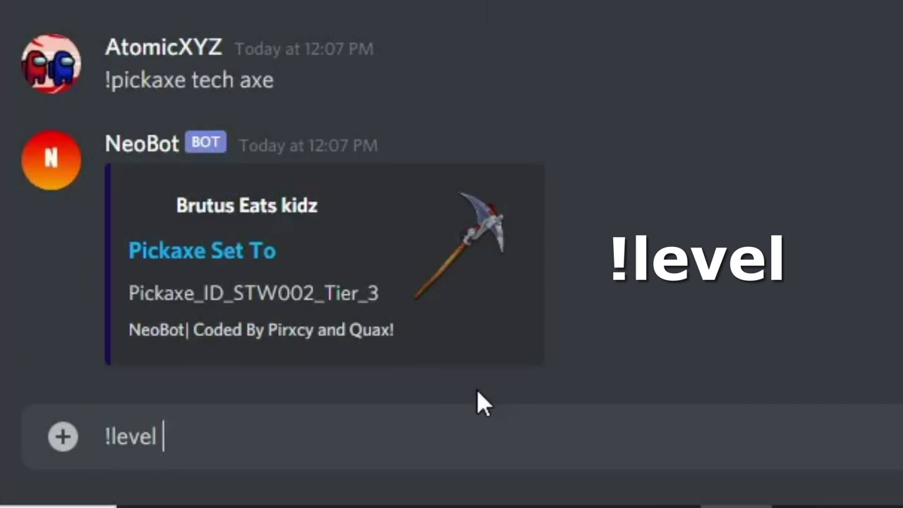
pyautogui.write('100')
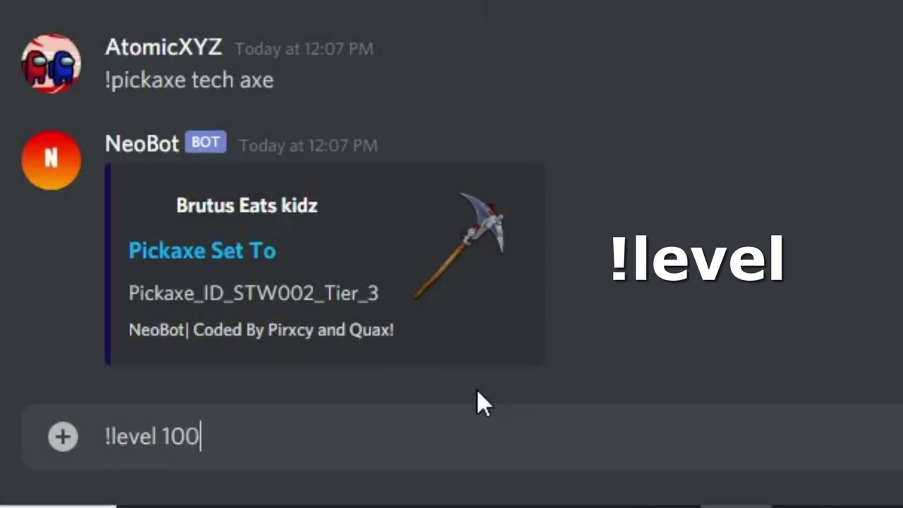
pyautogui.press('Return')
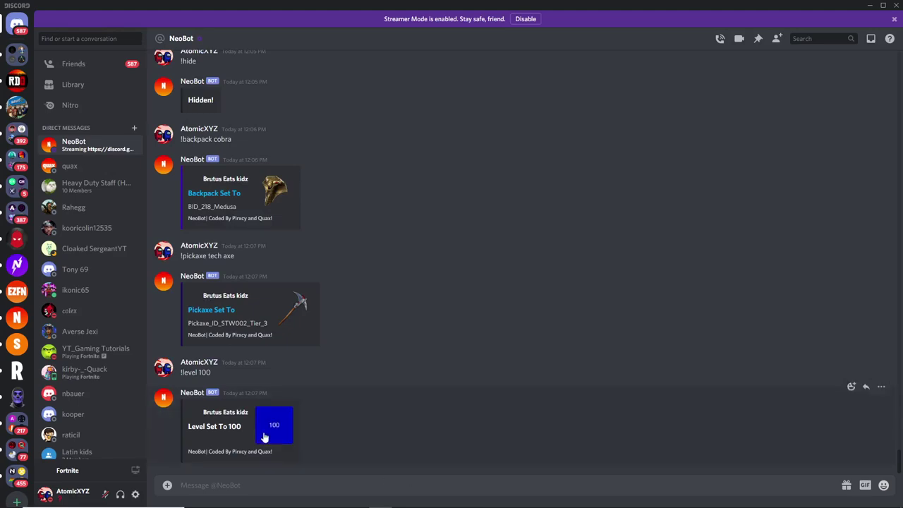
pyautogui.click(738, 499)
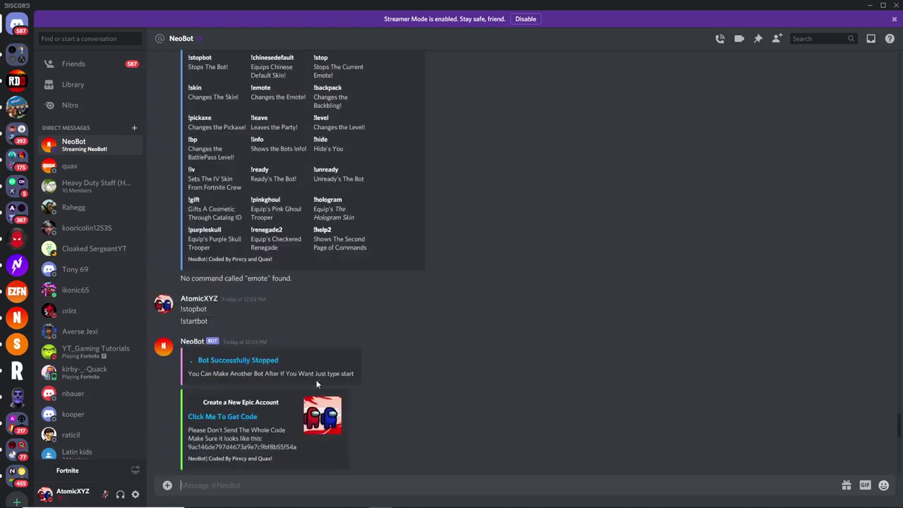
pyautogui.scroll(5, 316, 379)
pyautogui.scroll(-2, 311, 384)
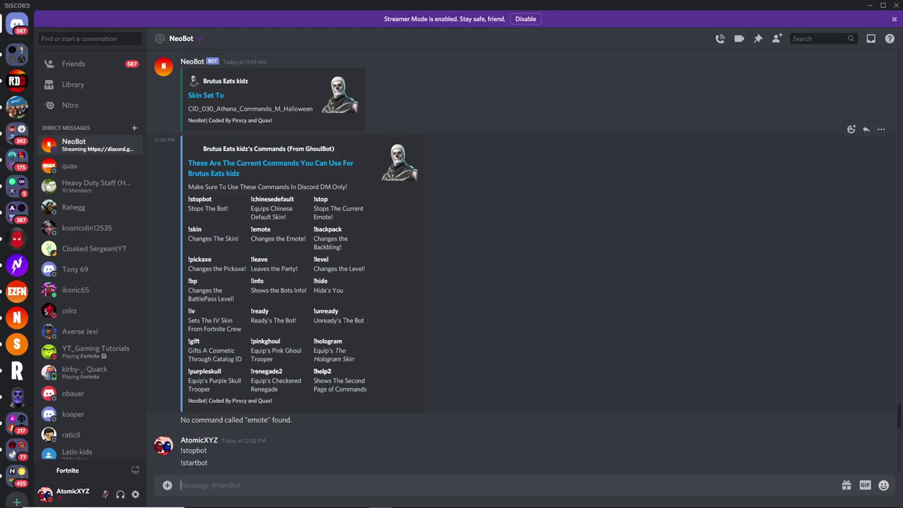
# - Send !info to NeoBot to list the bot account, 2/16 party size and current skin, emote, backbling and pickaxe
pyautogui.scroll(-15, 331, 353)
pyautogui.write('!if')
pyautogui.press('BackSpace')
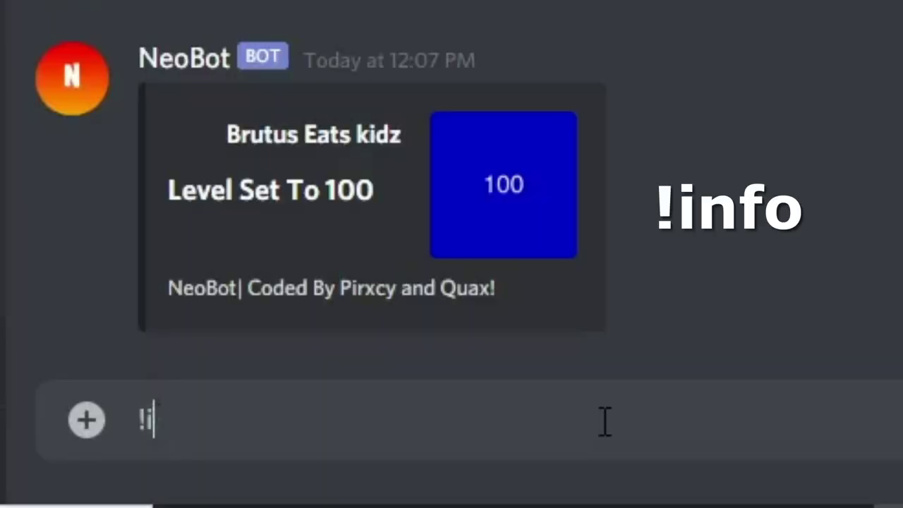
pyautogui.write('nfo')
pyautogui.press('Return')
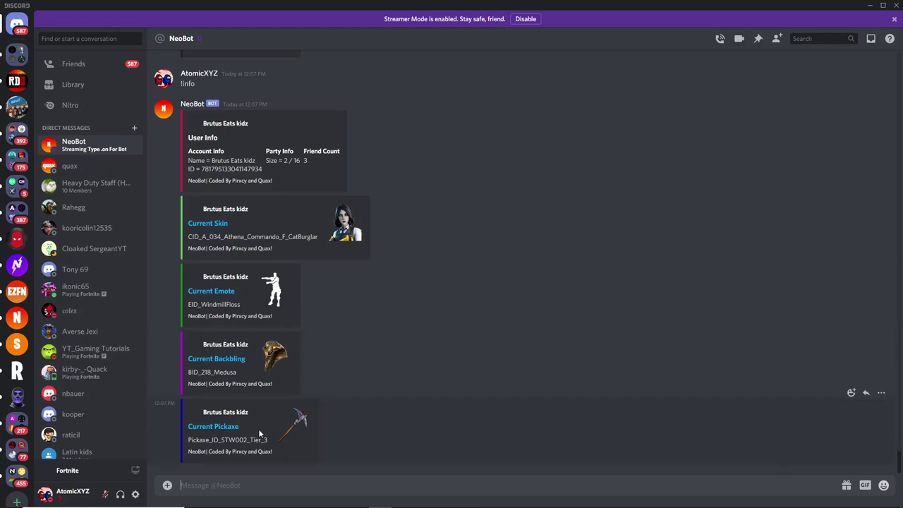
pyautogui.scroll(6, 260, 433)
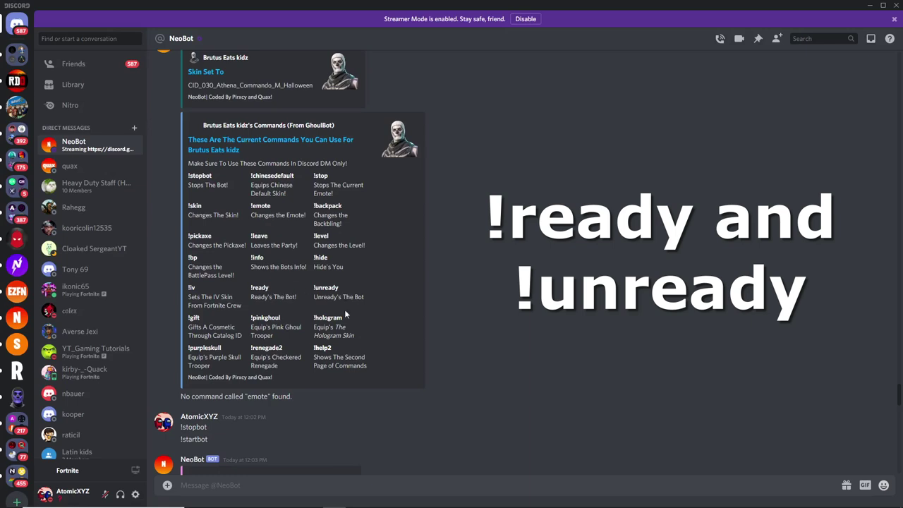
# - Set the lobby bot to Ready with !ready and check its status in the Fortnite lobby
pyautogui.write('!ready')
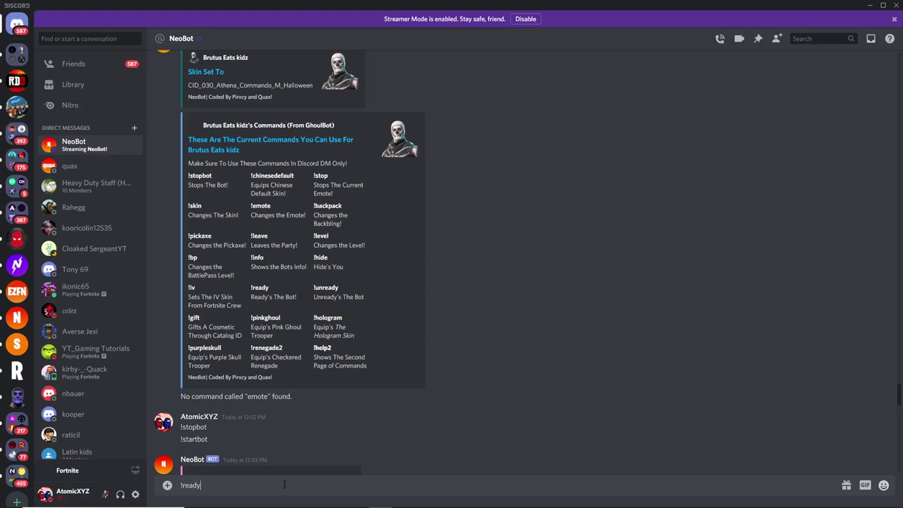
pyautogui.press('Return')
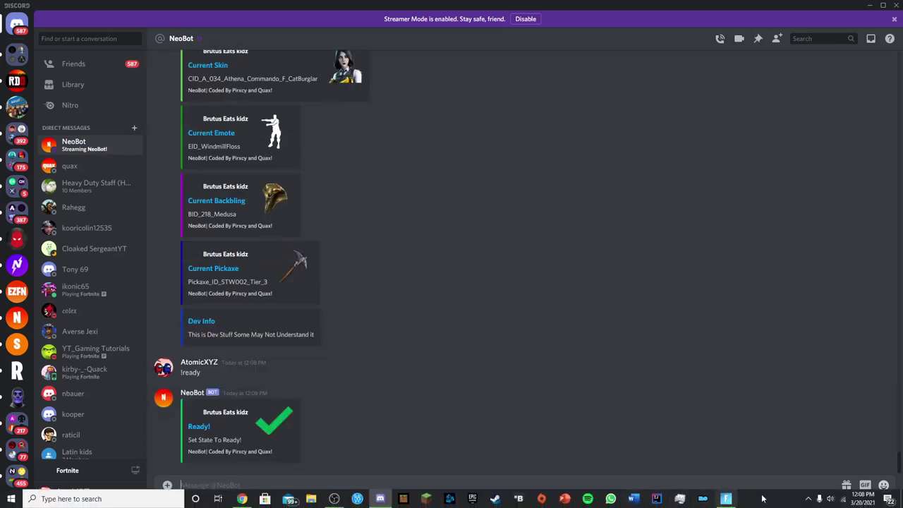
pyautogui.click(718, 497)
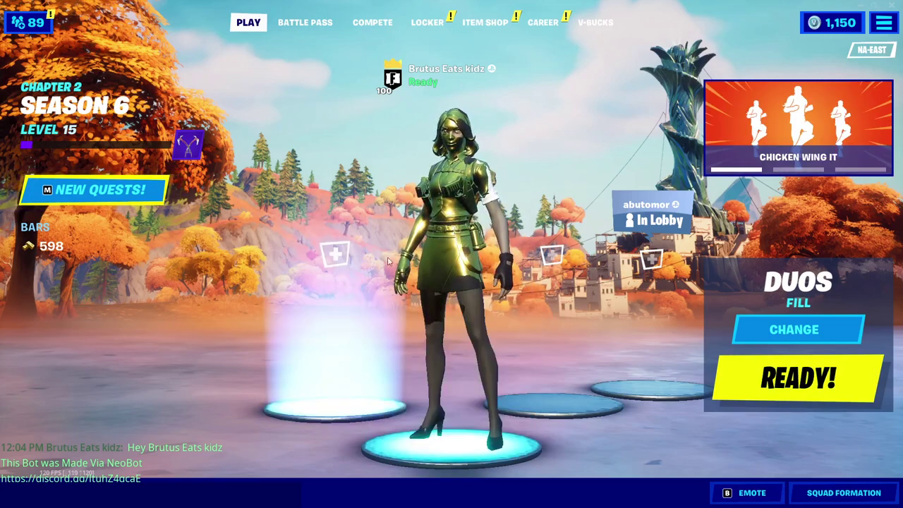
pyautogui.hotkey('alt', 'Tab')
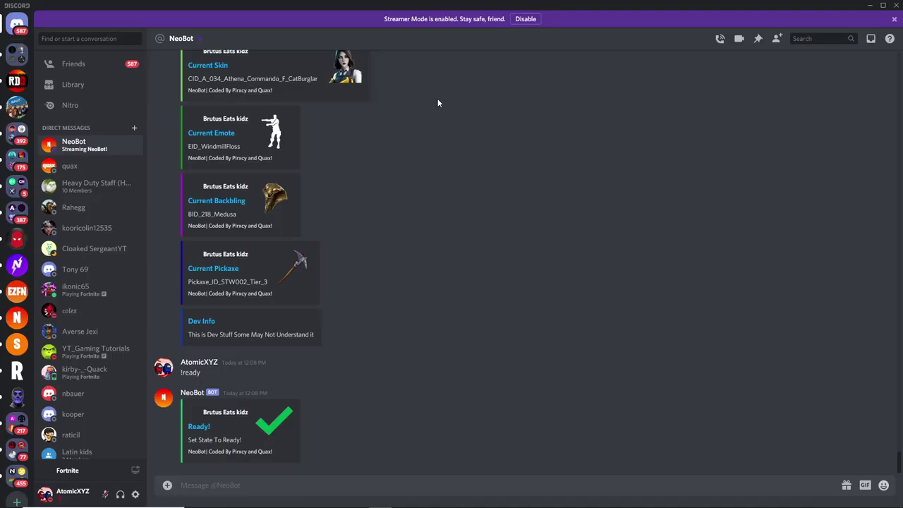
# - Send !unready to the bot, which answers with an error, and recheck the lobby
pyautogui.write('!unready')
pyautogui.press('Return')
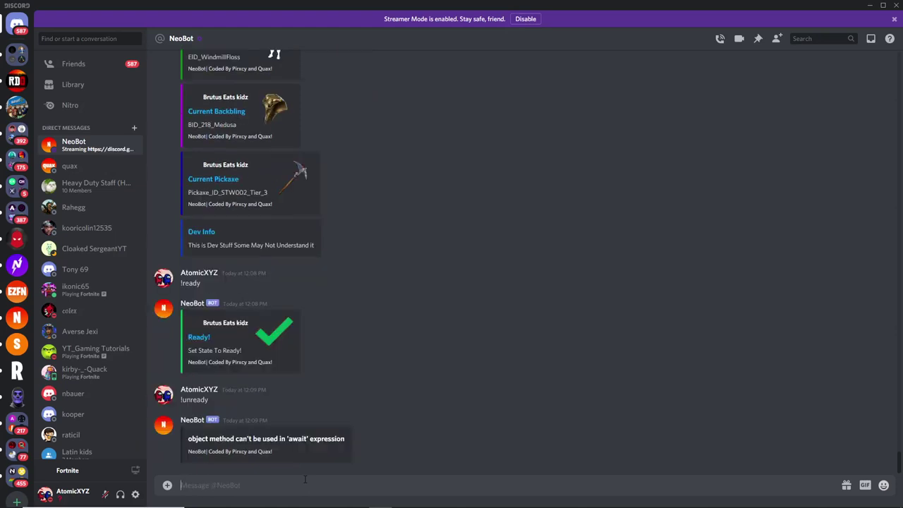
pyautogui.hotkey('alt', 'Tab')
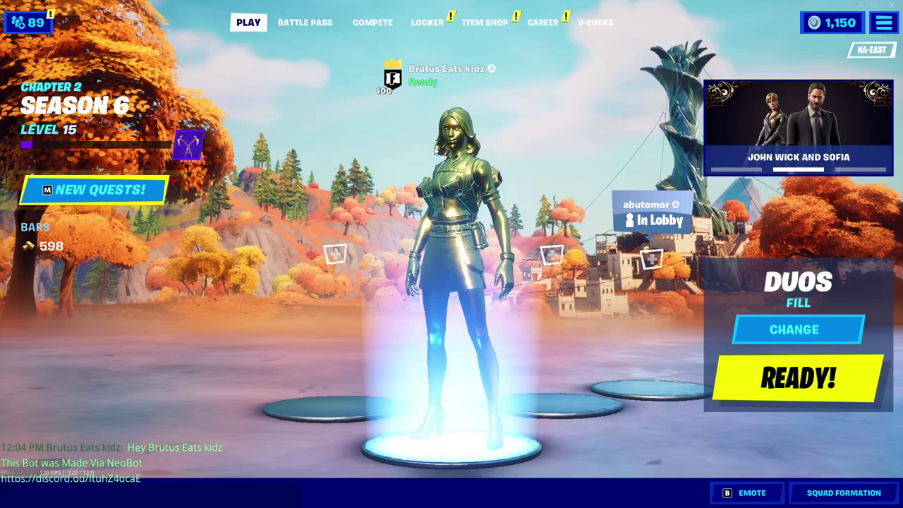
pyautogui.hotkey('alt', 'Tab')
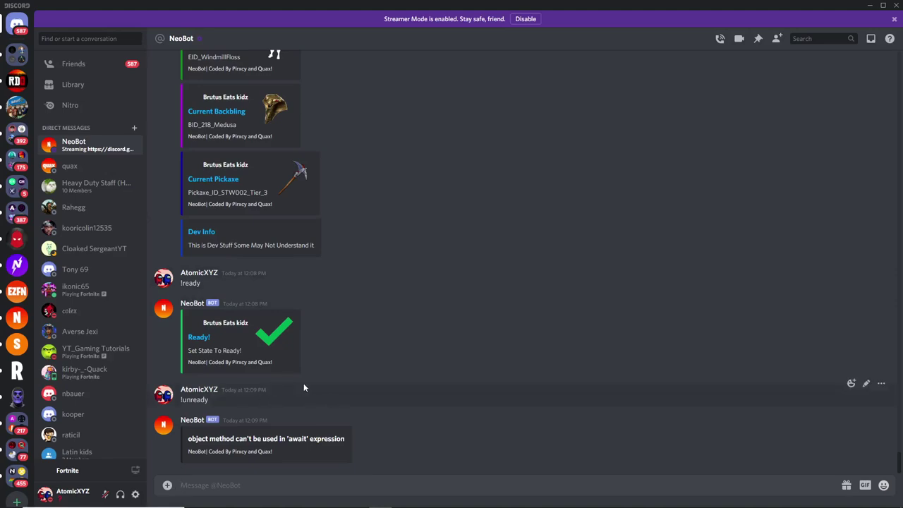
# - Review the NeoBot chat history, then send the !iv skin command
pyautogui.scroll(10, 304, 383)
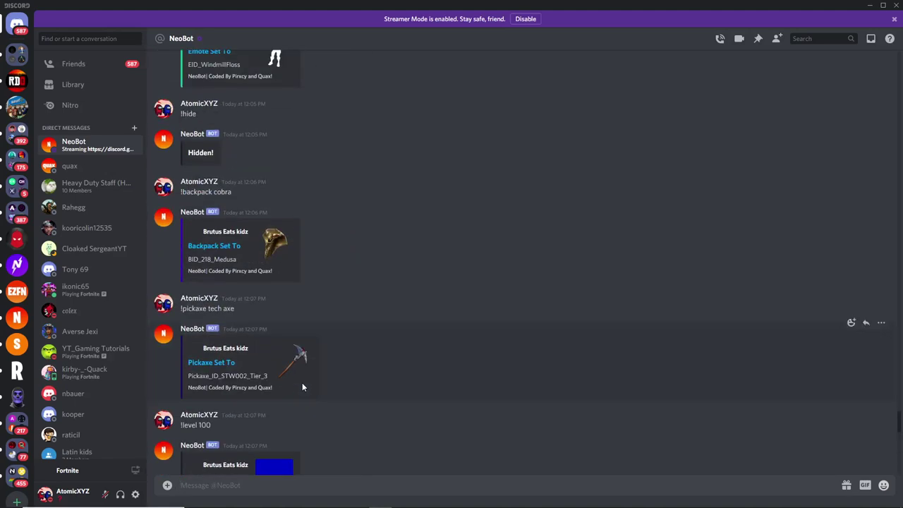
pyautogui.scroll(10, 302, 382)
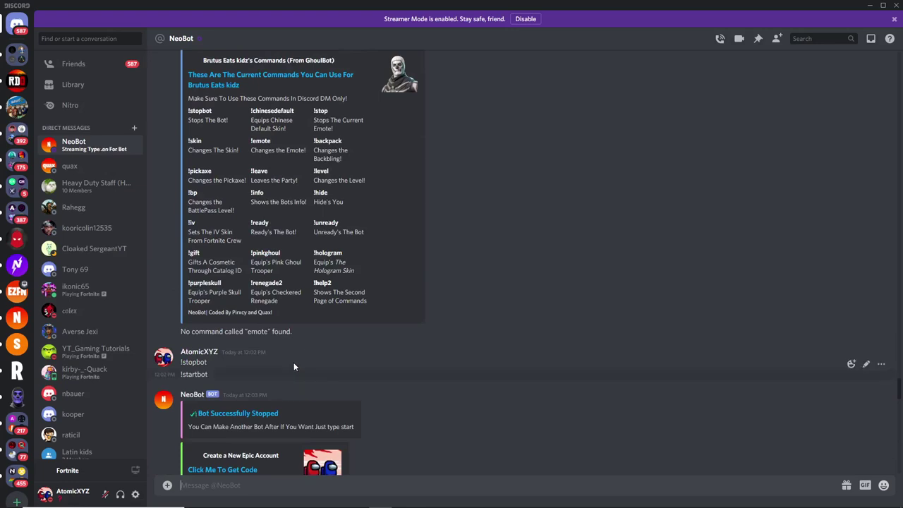
pyautogui.scroll(3, 294, 366)
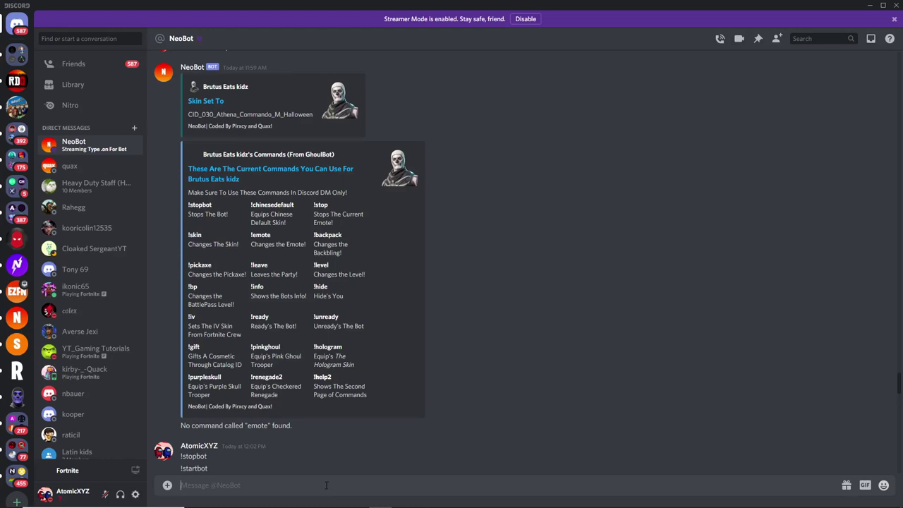
pyautogui.scroll(-15, 326, 436)
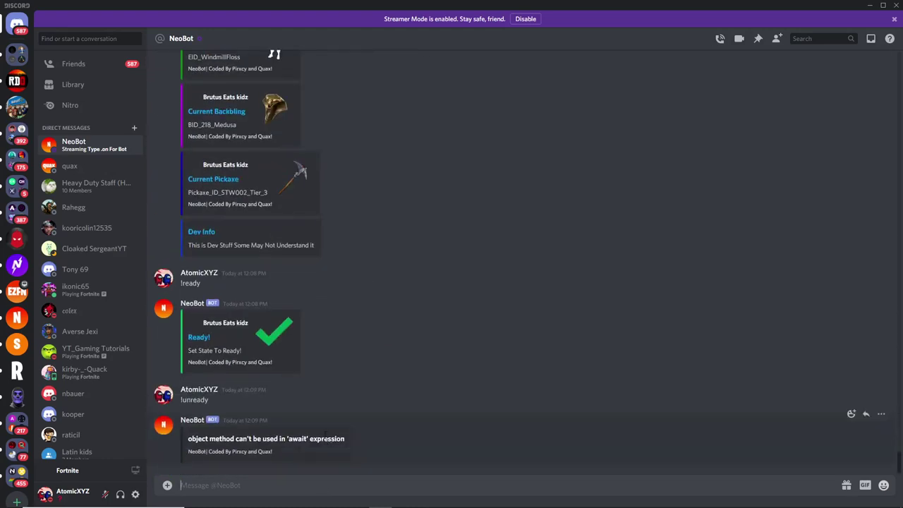
pyautogui.write('!lv')
pyautogui.press('Return')
# - Change the bot's skin to the Pink Ghoul Trooper with !pinkghoul and verify it in the lobby
pyautogui.moveTo(628, 499)
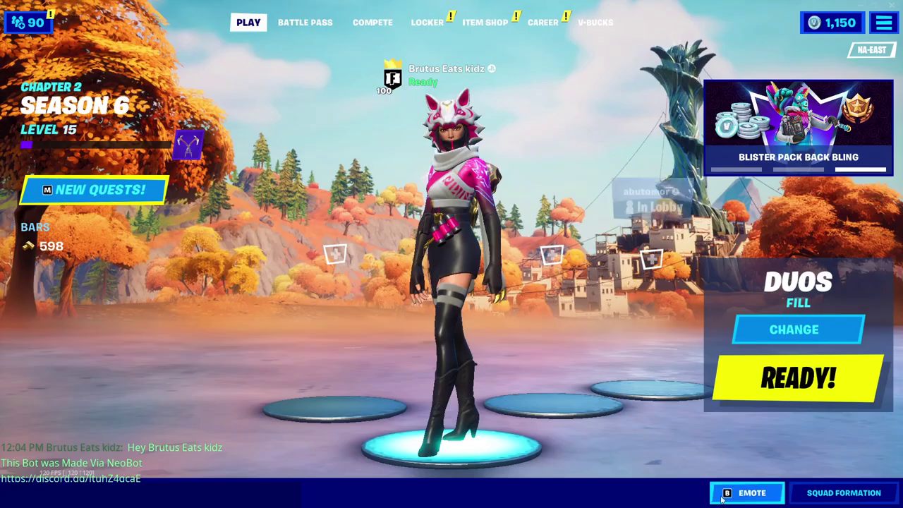
pyautogui.click(725, 499)
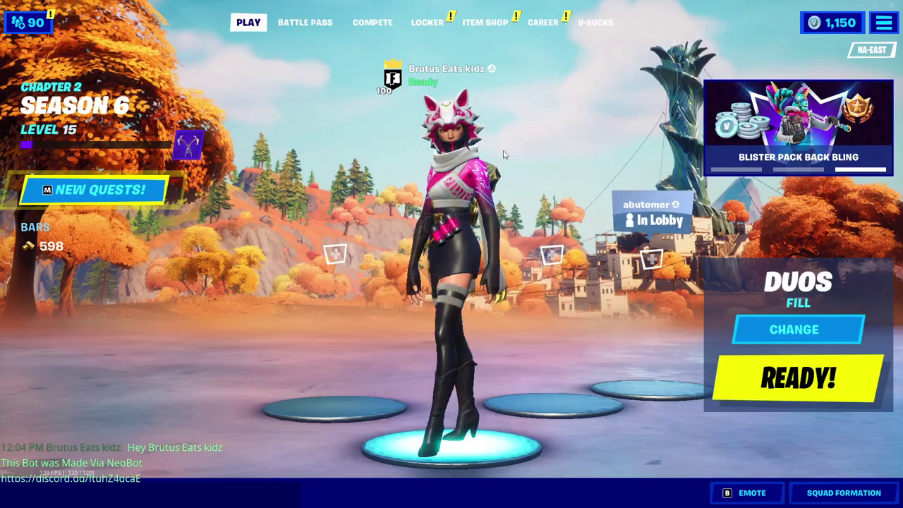
pyautogui.hotkey('alt', 'Tab')
pyautogui.scroll(15, 384, 328)
pyautogui.scroll(6, 384, 326)
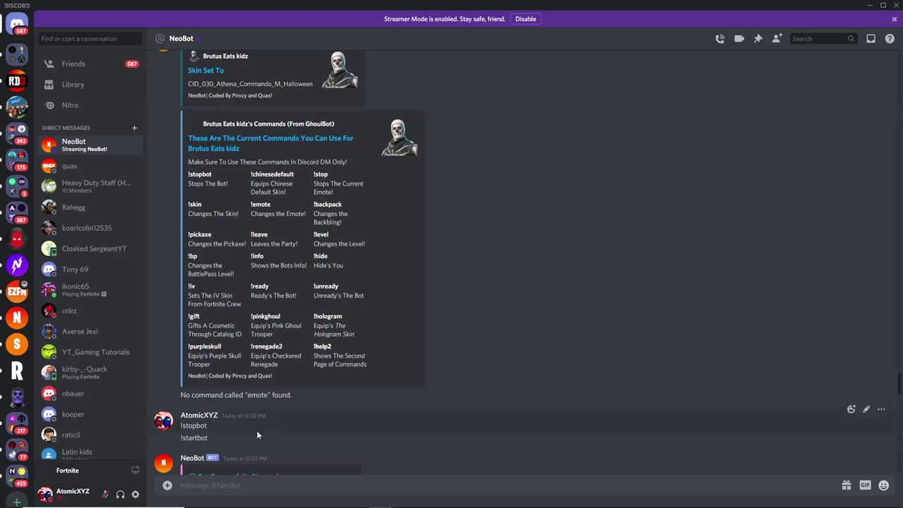
pyautogui.write('!pinkghoul')
pyautogui.press('Return')
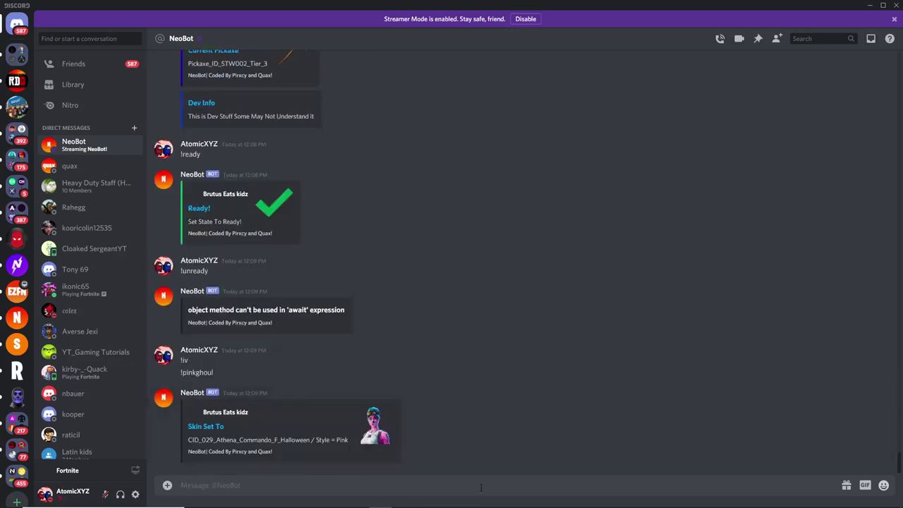
pyautogui.hotkey('alt', 'Tab')
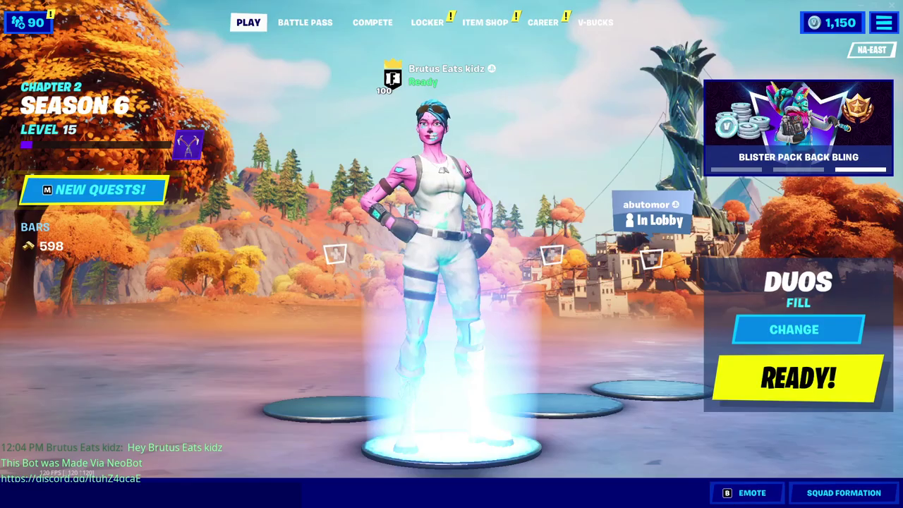
pyautogui.hotkey('alt', 'Tab')
# - Change the skin to the Purple Skull Trooper and confirm it in the Fortnite lobby
pyautogui.write('!purpleskull')
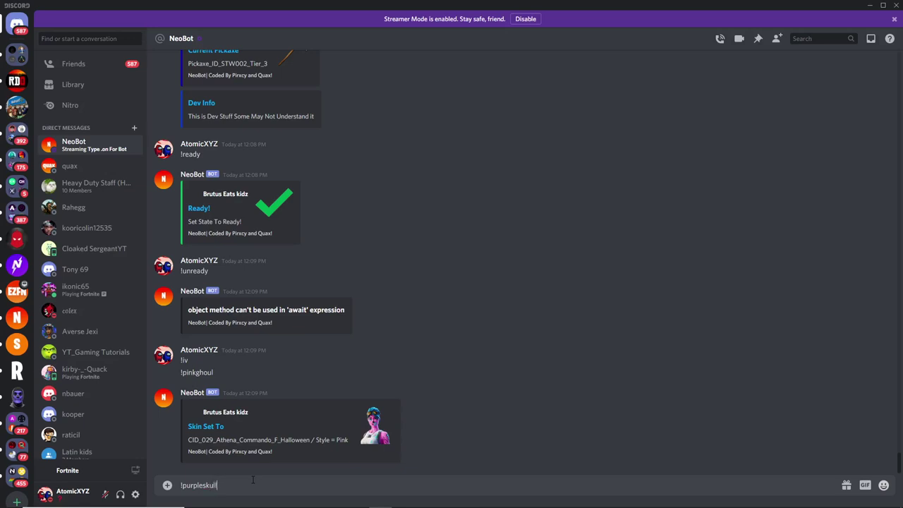
pyautogui.press('Return')
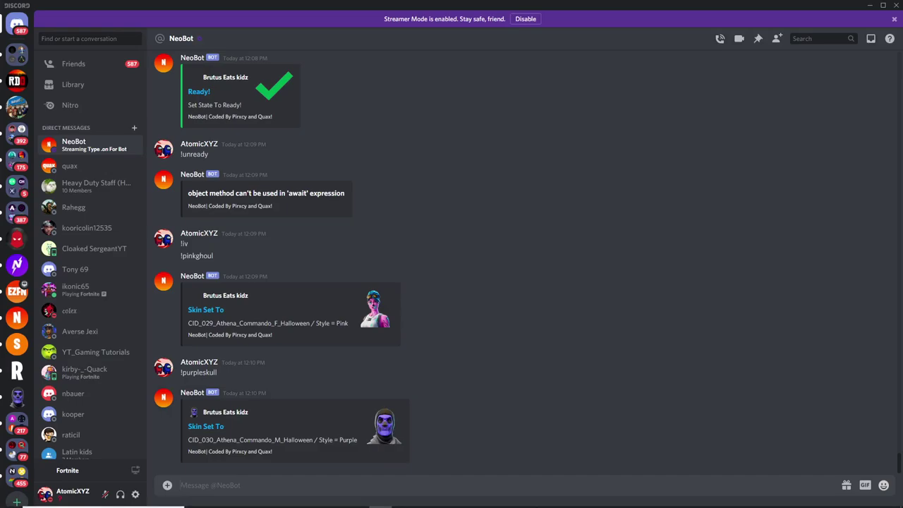
pyautogui.click(693, 493)
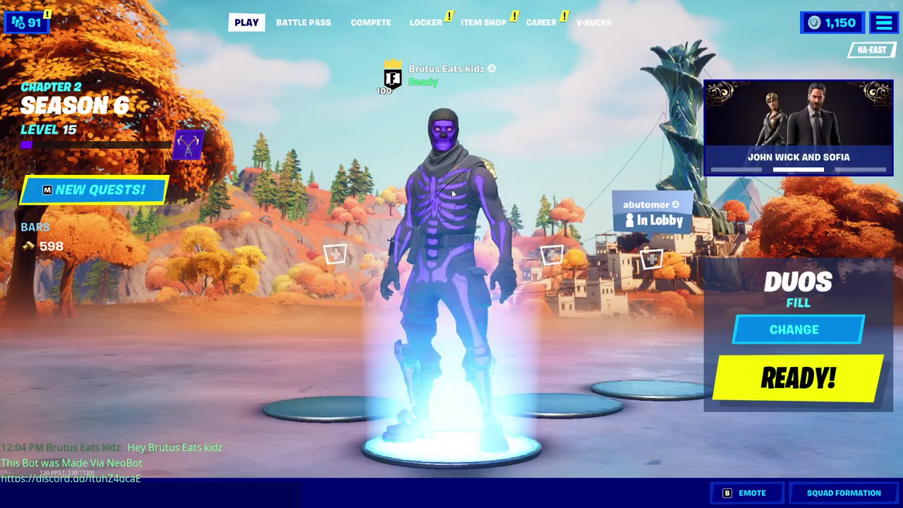
pyautogui.hotkey('alt', 'Tab')
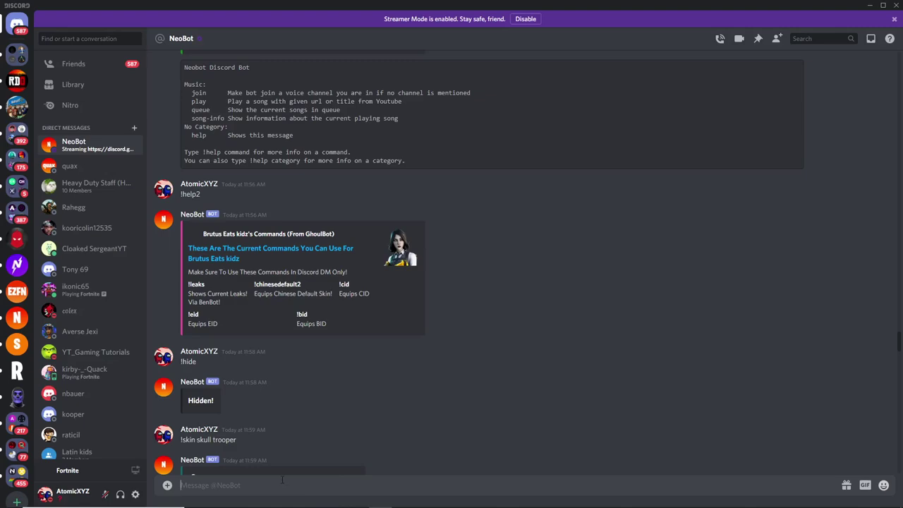
# - Send !leaks so NeoBot replies with the bot's current Purple Skull skin and emote
pyautogui.write('!')
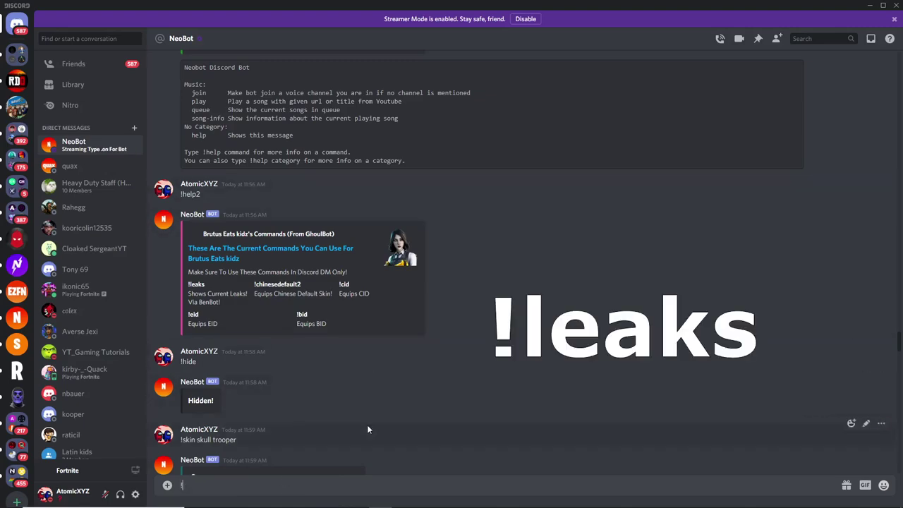
pyautogui.write('leaks')
pyautogui.press('Return')
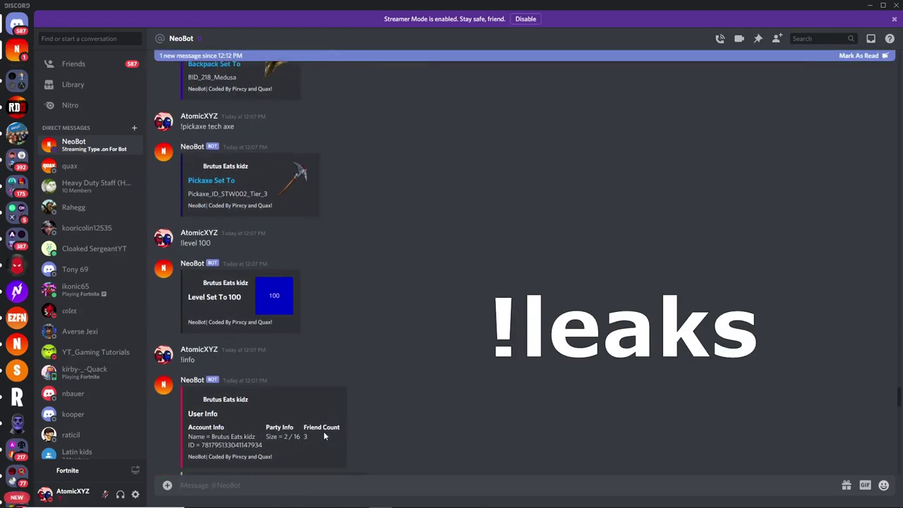